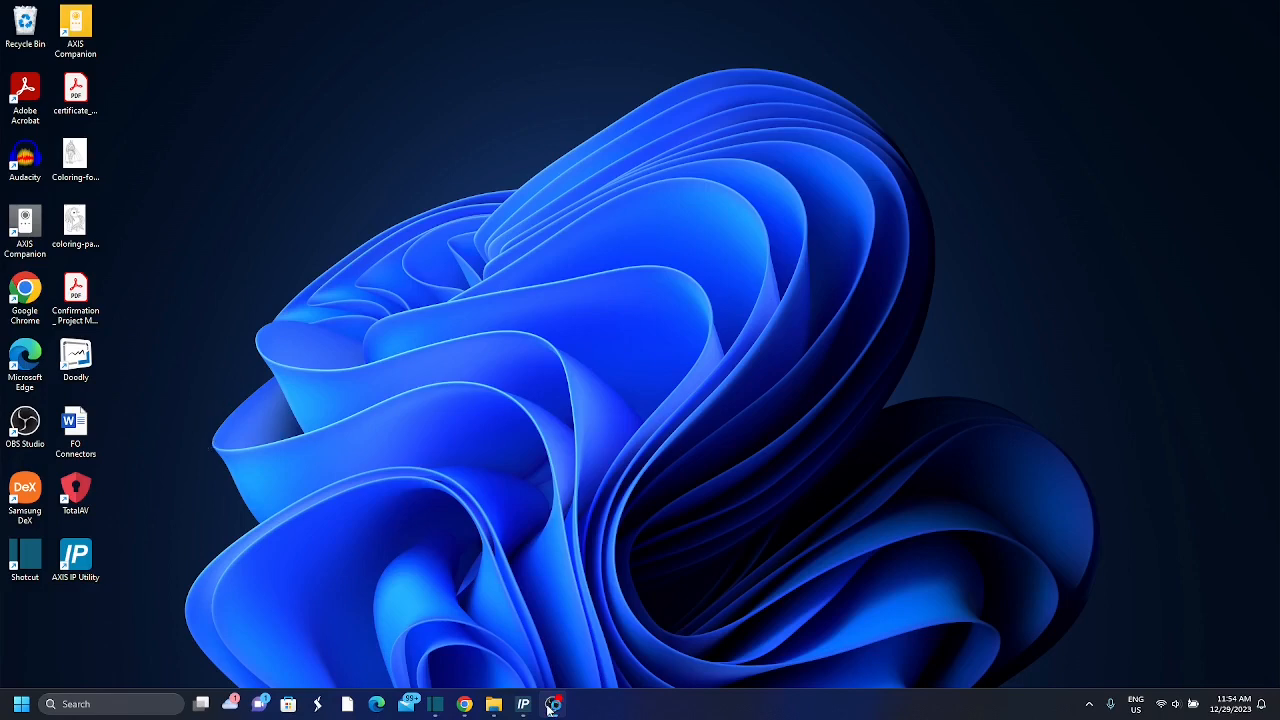
Look up the AXIS P3267-LVE camera's IPv4 address 192.168.2.56 in its properties and copy it.
{"action": "left_click", "coordinate": [523, 704]}
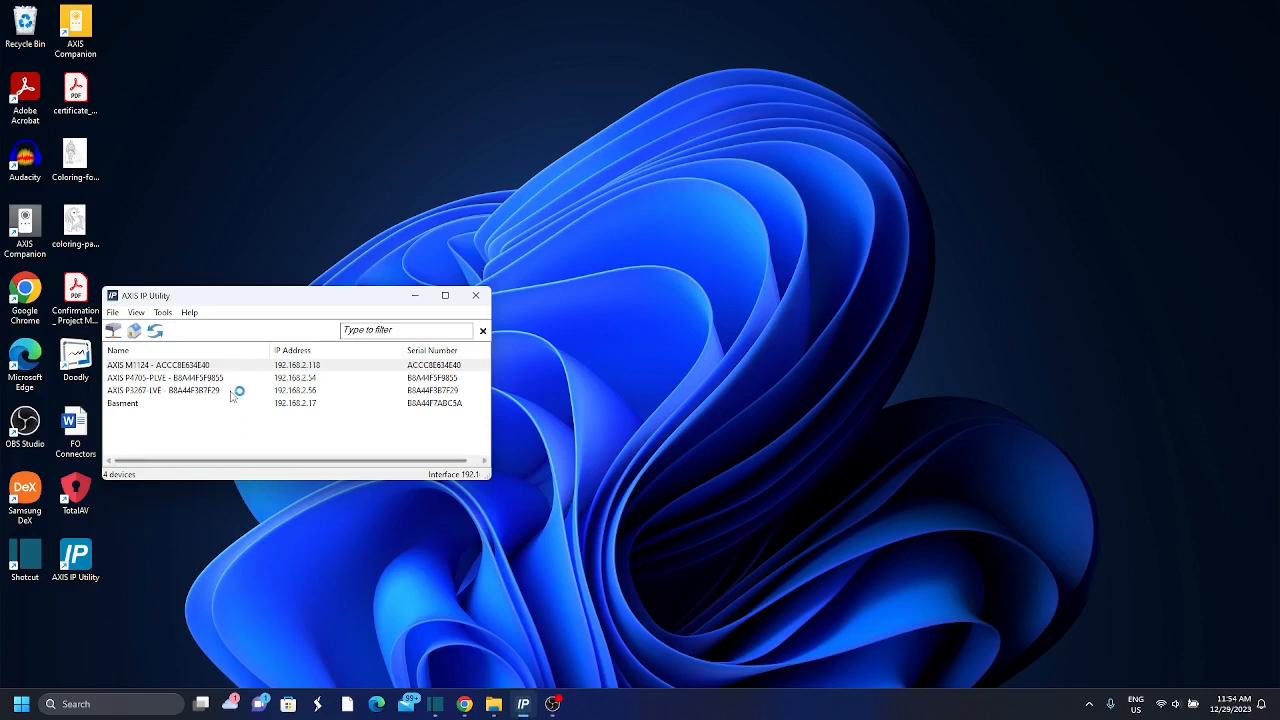
{"action": "left_click", "coordinate": [325, 393]}
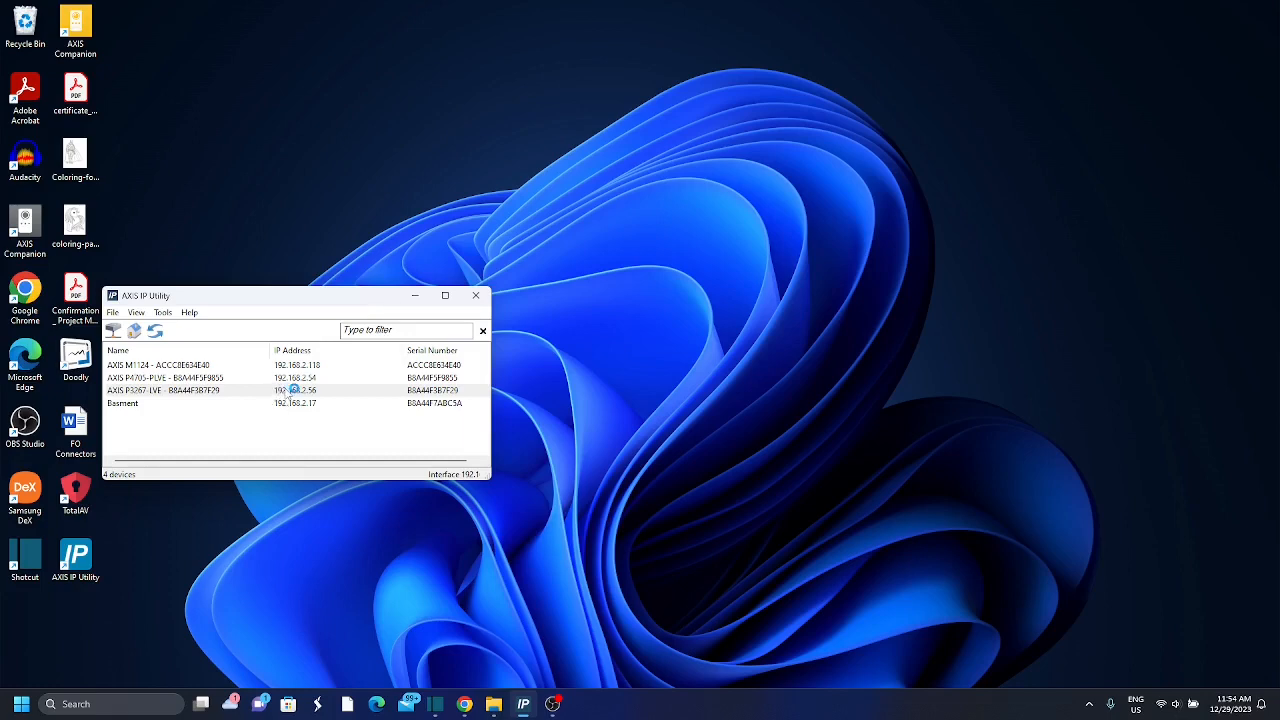
{"action": "right_click", "coordinate": [290, 391]}
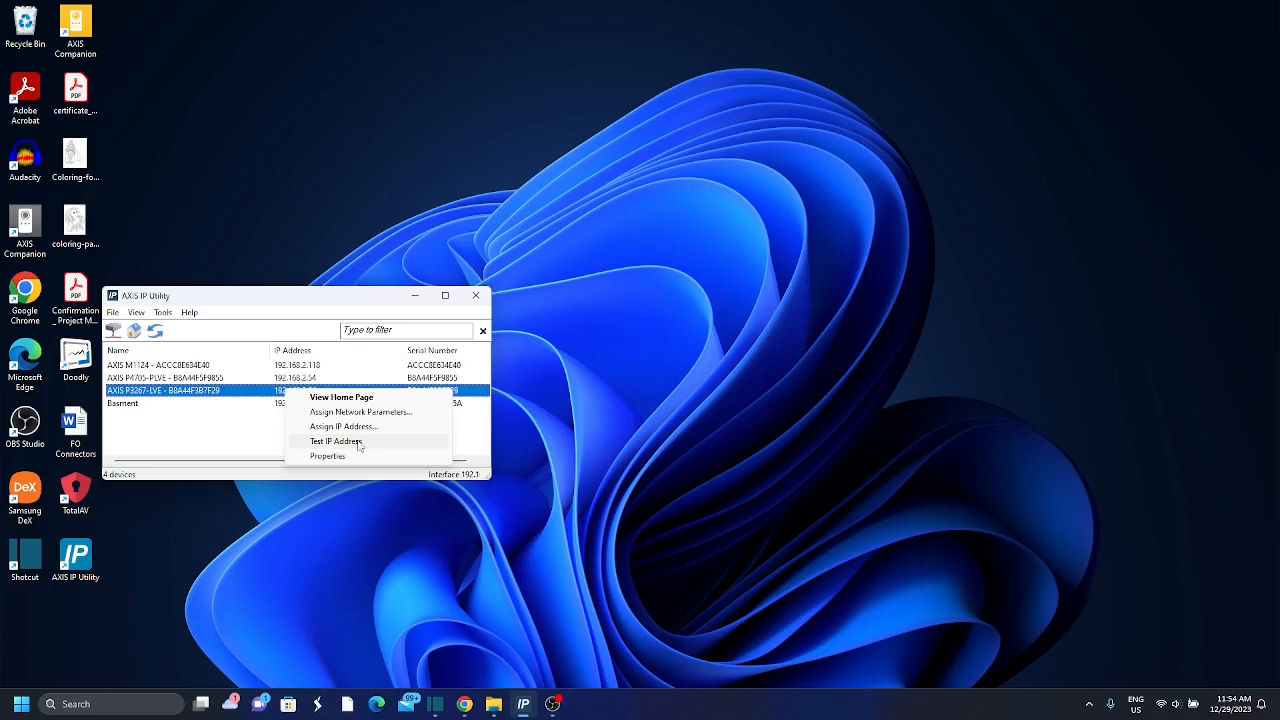
{"action": "left_click", "coordinate": [345, 456]}
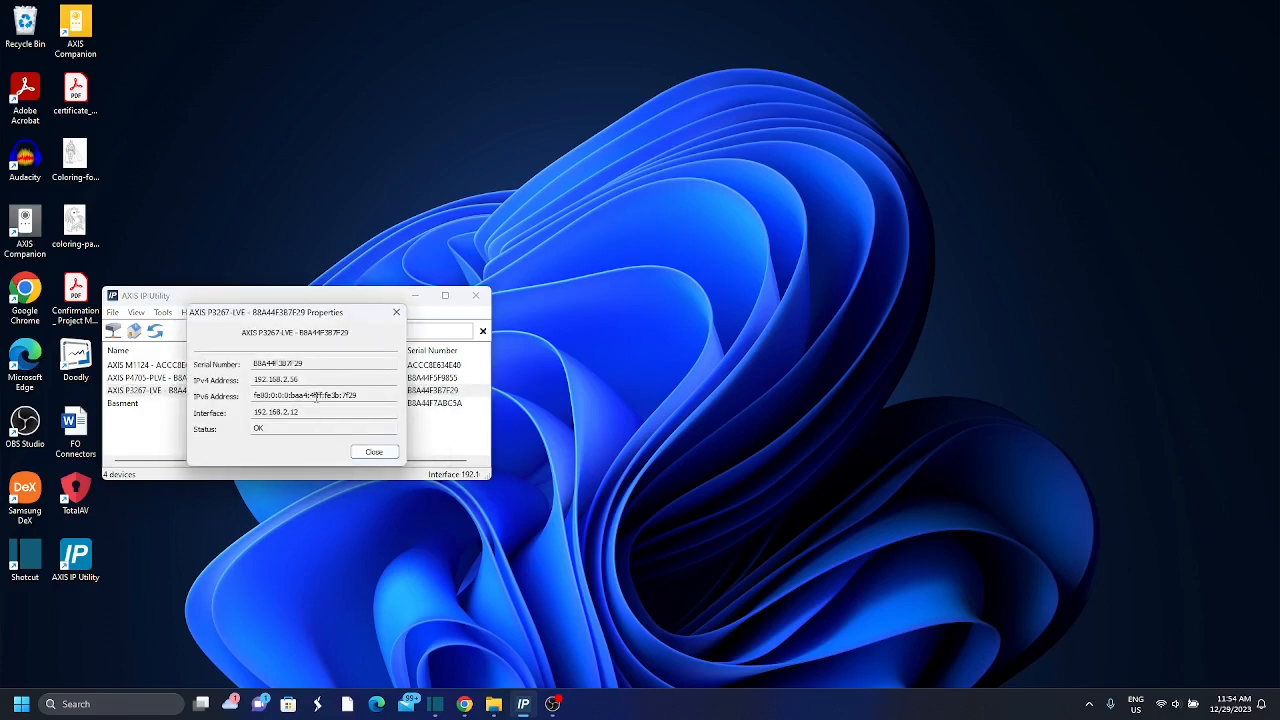
{"action": "left_click_drag", "start_coordinate": [298, 380], "coordinate": [250, 382]}
{"action": "key", "text": "ctrl+c"}
{"action": "left_click", "coordinate": [374, 452]}
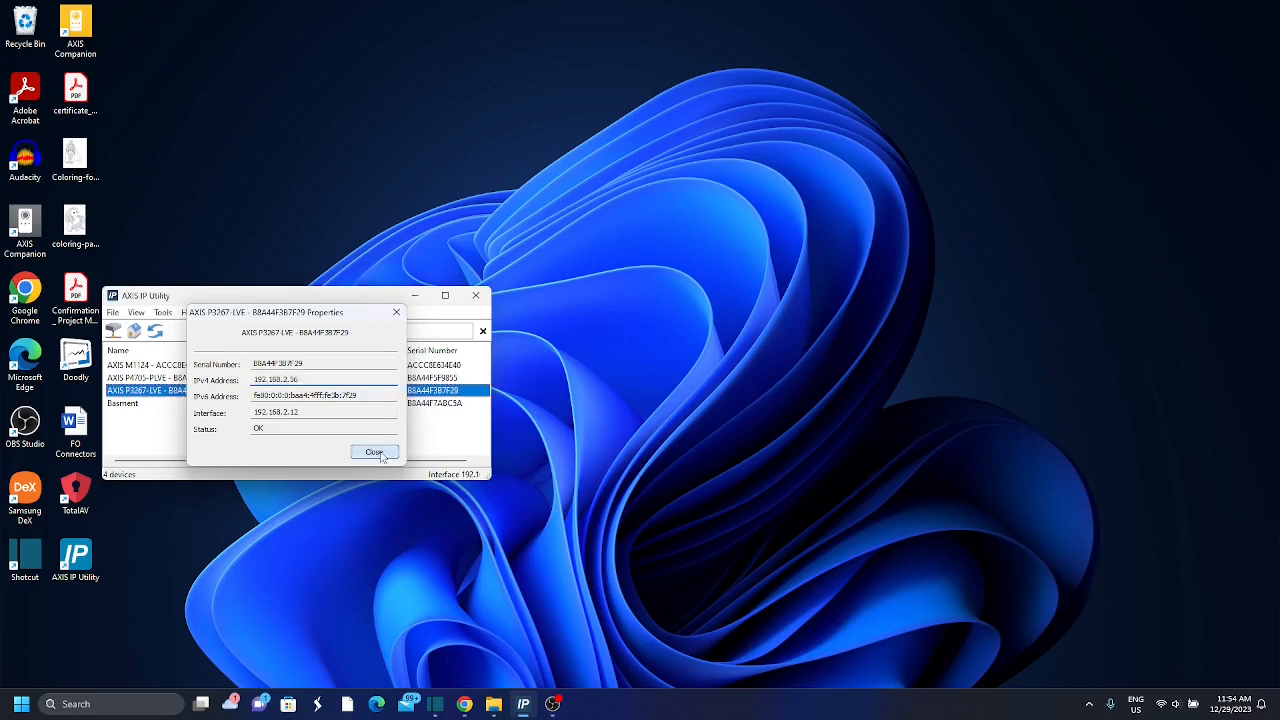
Navigate Chrome to the camera's web interface at 192.168.2.56.
{"action": "left_click", "coordinate": [464, 703]}
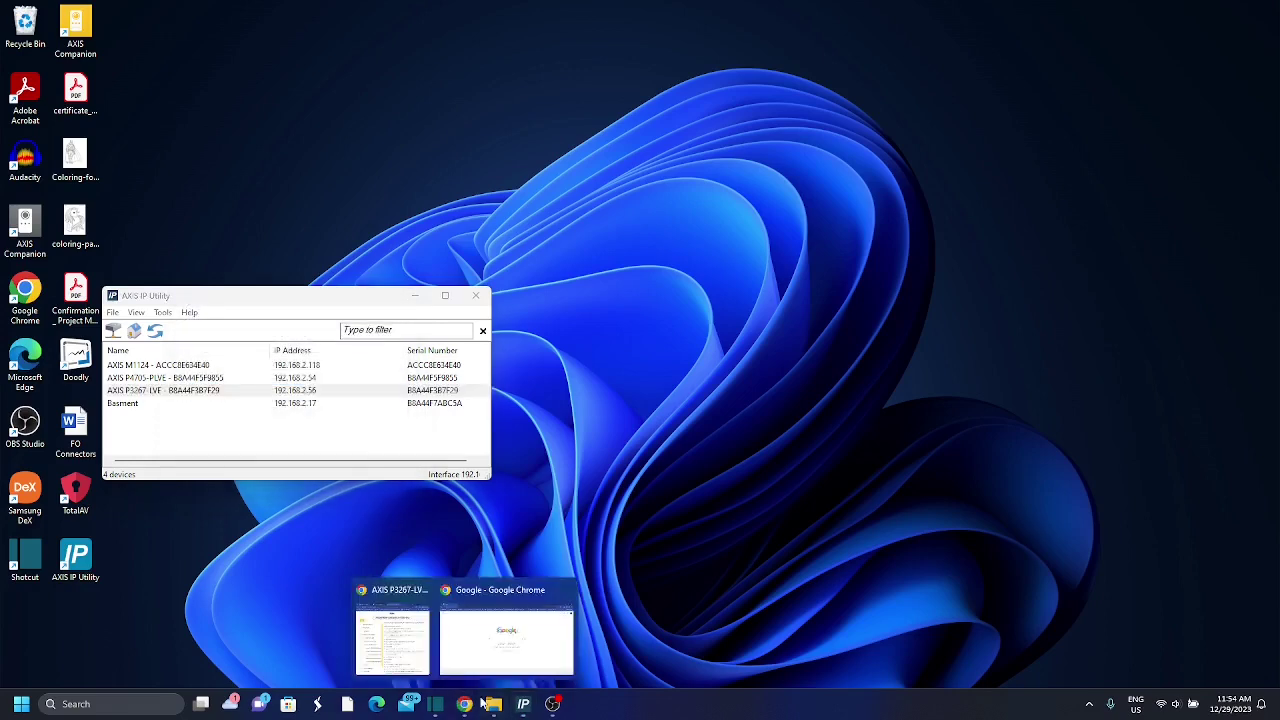
{"action": "left_click", "coordinate": [503, 645]}
{"action": "left_click", "coordinate": [220, 41]}
{"action": "key", "text": "ctrl+v"}
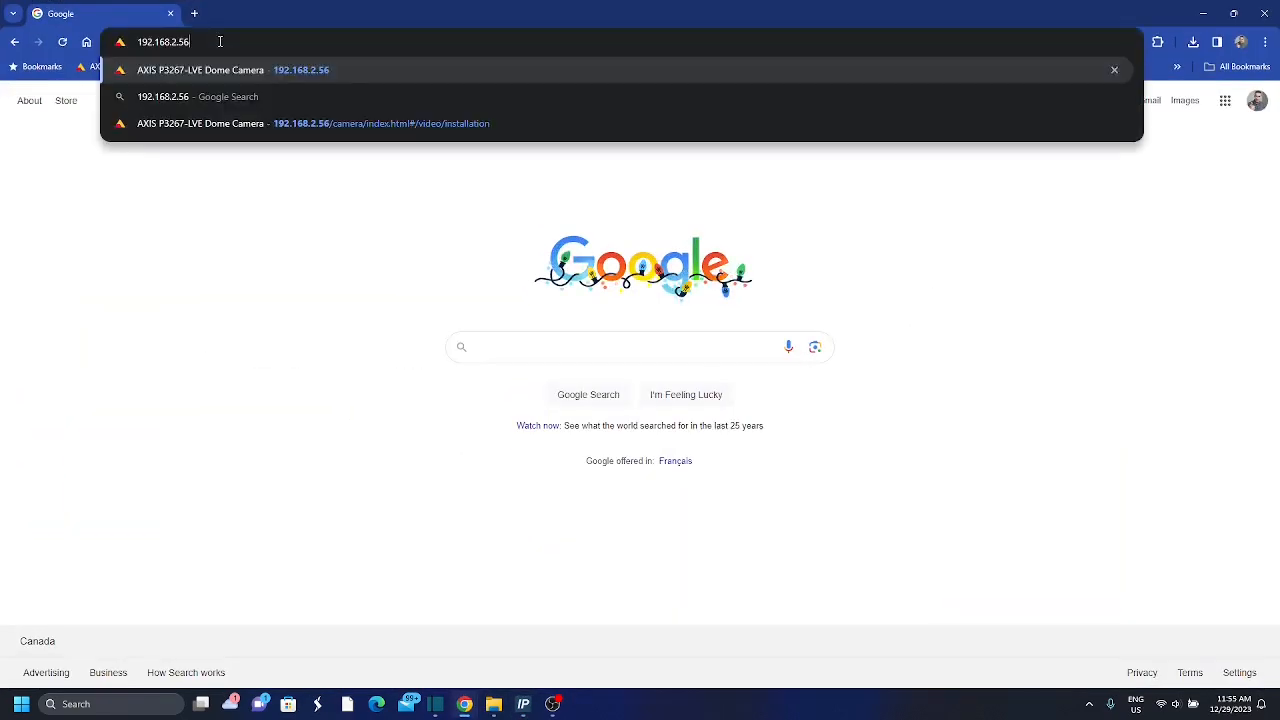
{"action": "key", "text": "Return"}
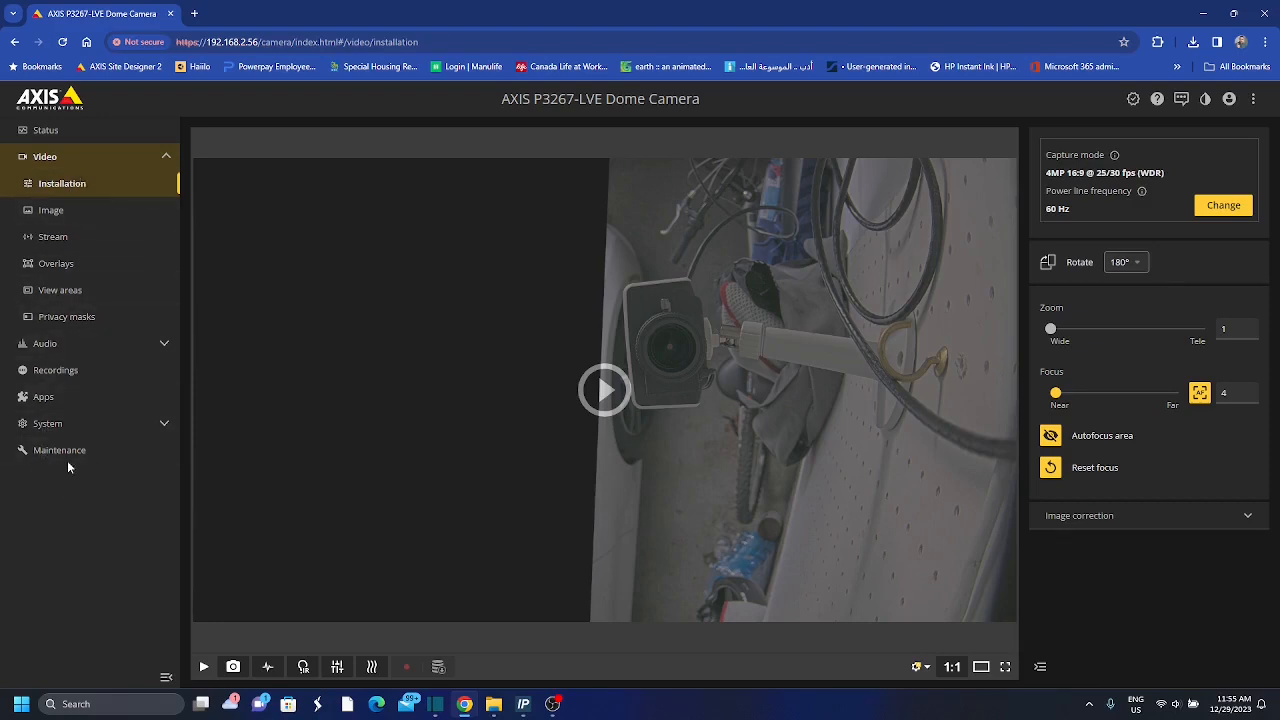
Enable camera-tampering triggering on dark images under System > Detectors.
{"action": "left_click", "coordinate": [47, 423]}
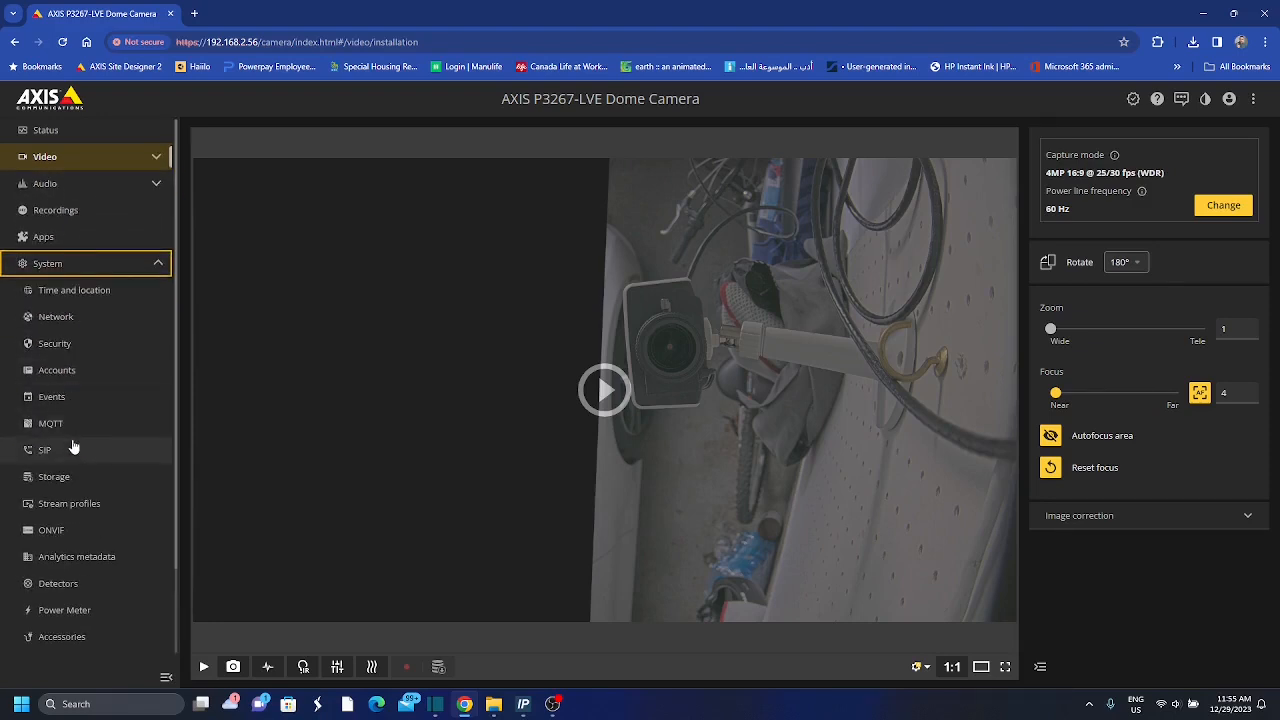
{"action": "left_click", "coordinate": [62, 583]}
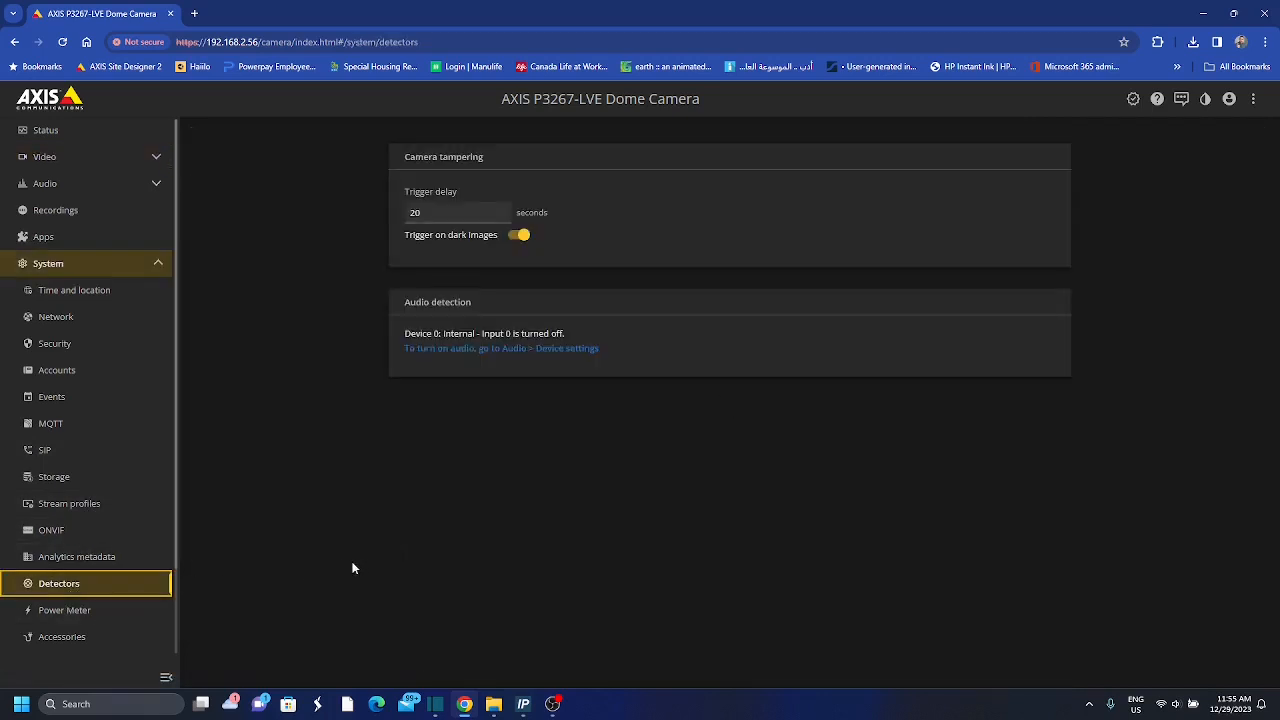
{"action": "left_click", "coordinate": [524, 236]}
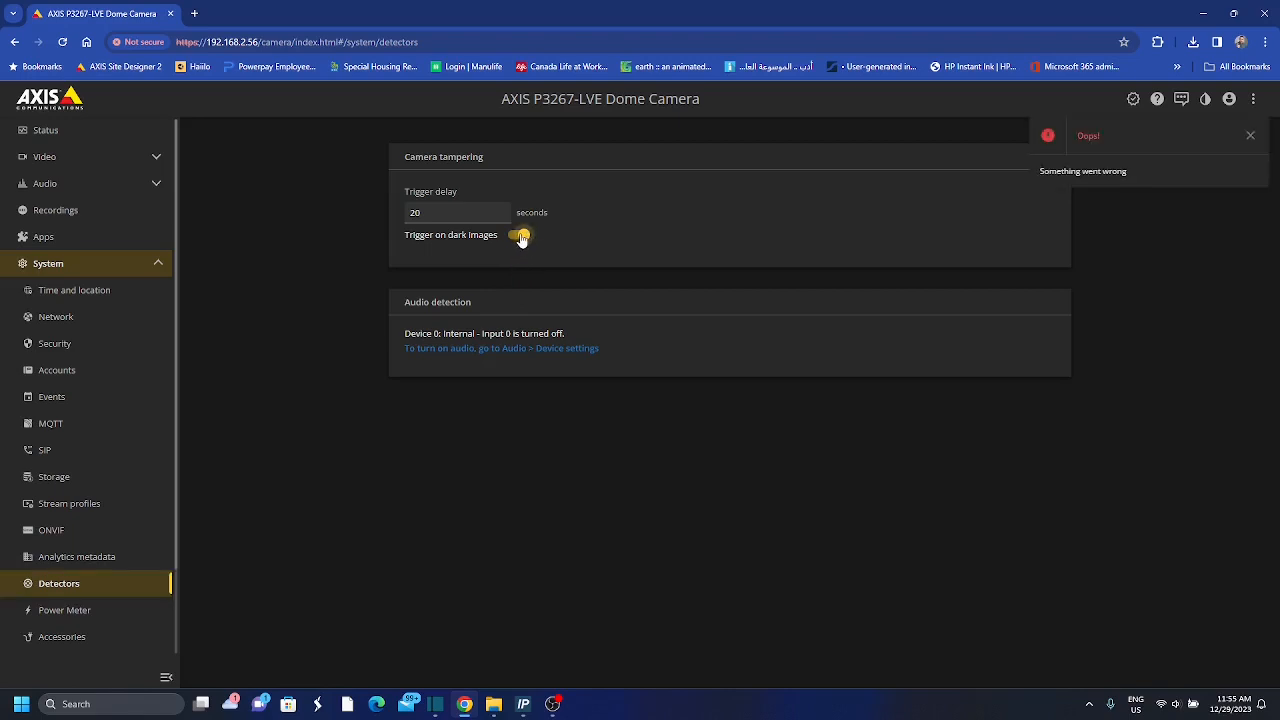
{"action": "left_click", "coordinate": [521, 237]}
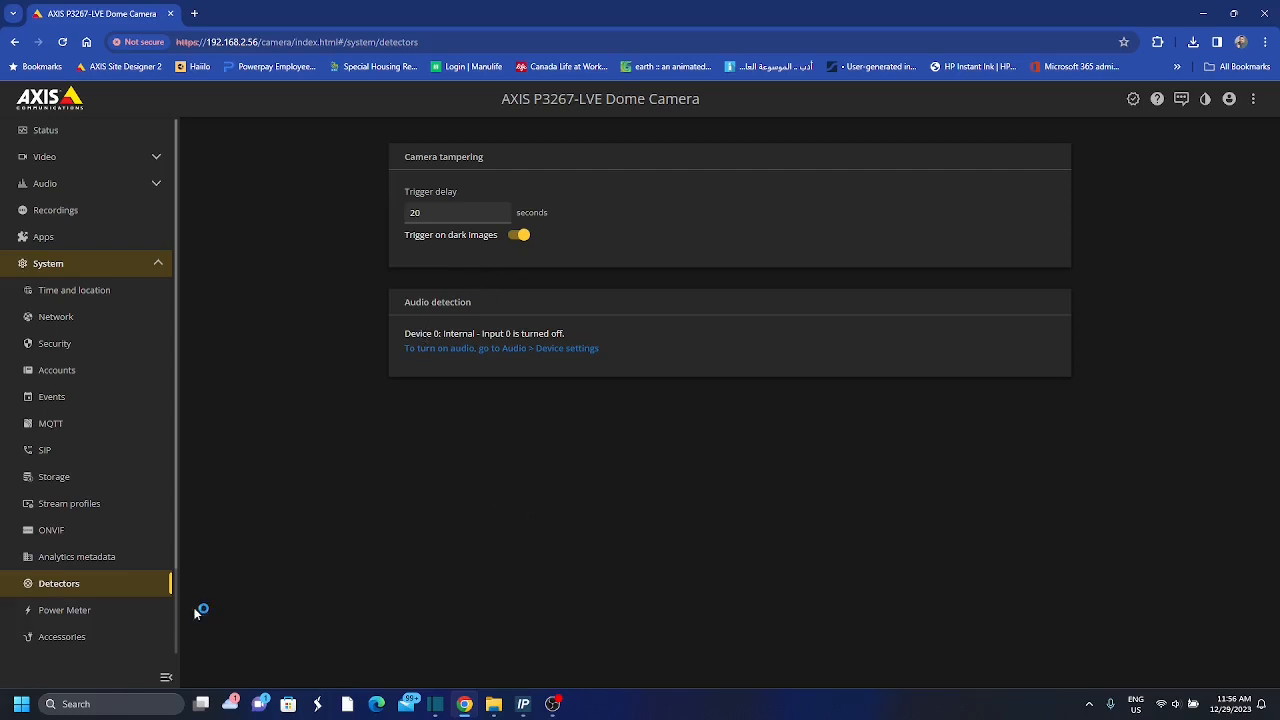
Go to the Events recipients list.
{"action": "left_click", "coordinate": [75, 407]}
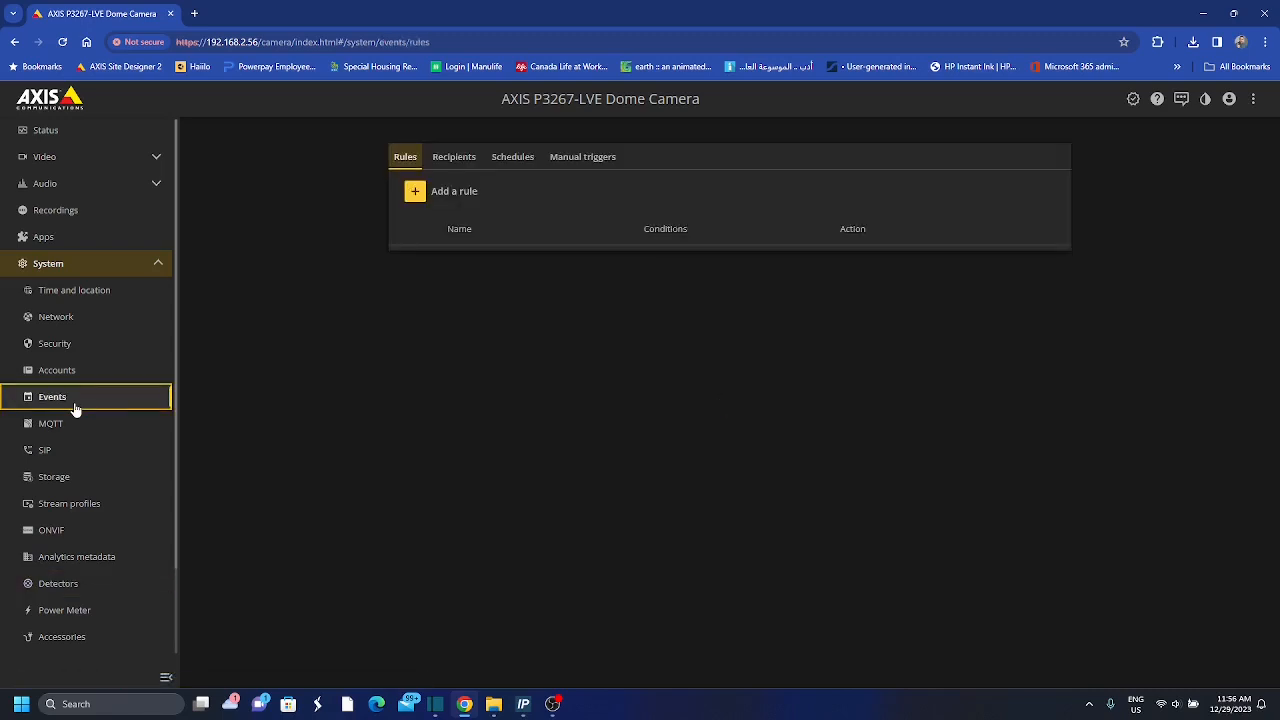
{"action": "left_click", "coordinate": [454, 156]}
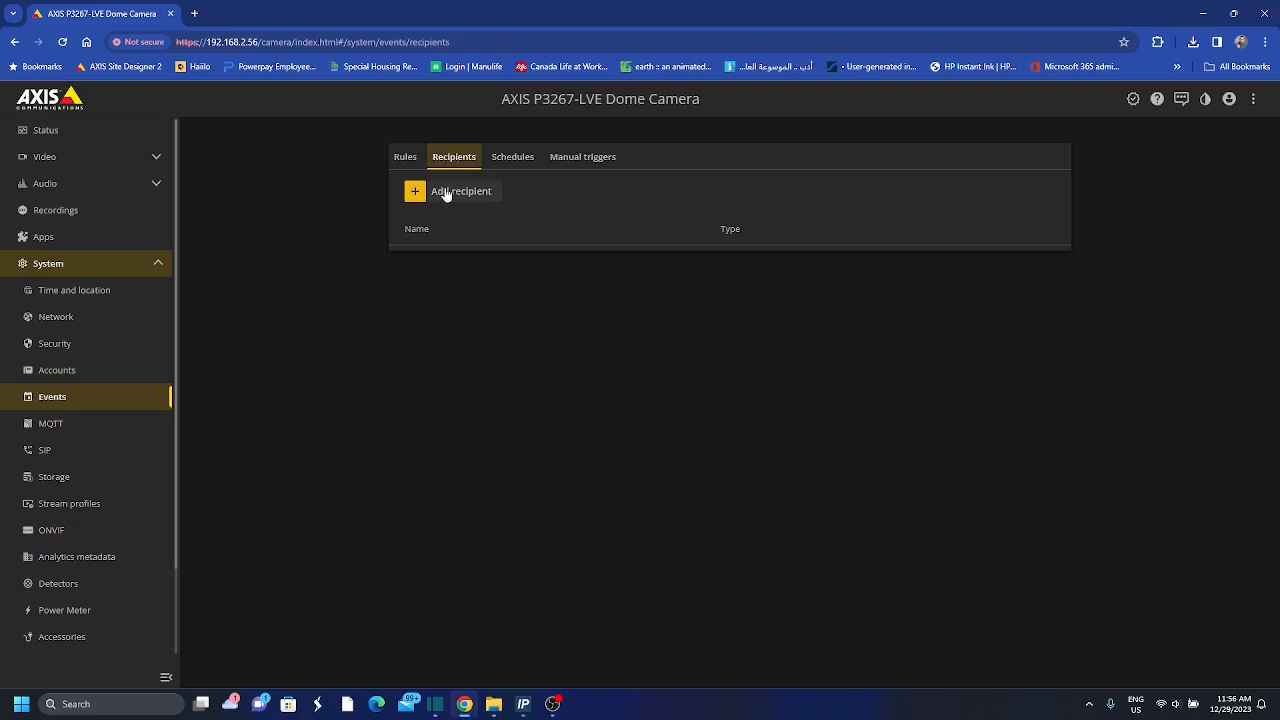
Start a new recipient, name it and set its type to Email.
{"action": "left_click", "coordinate": [445, 193]}
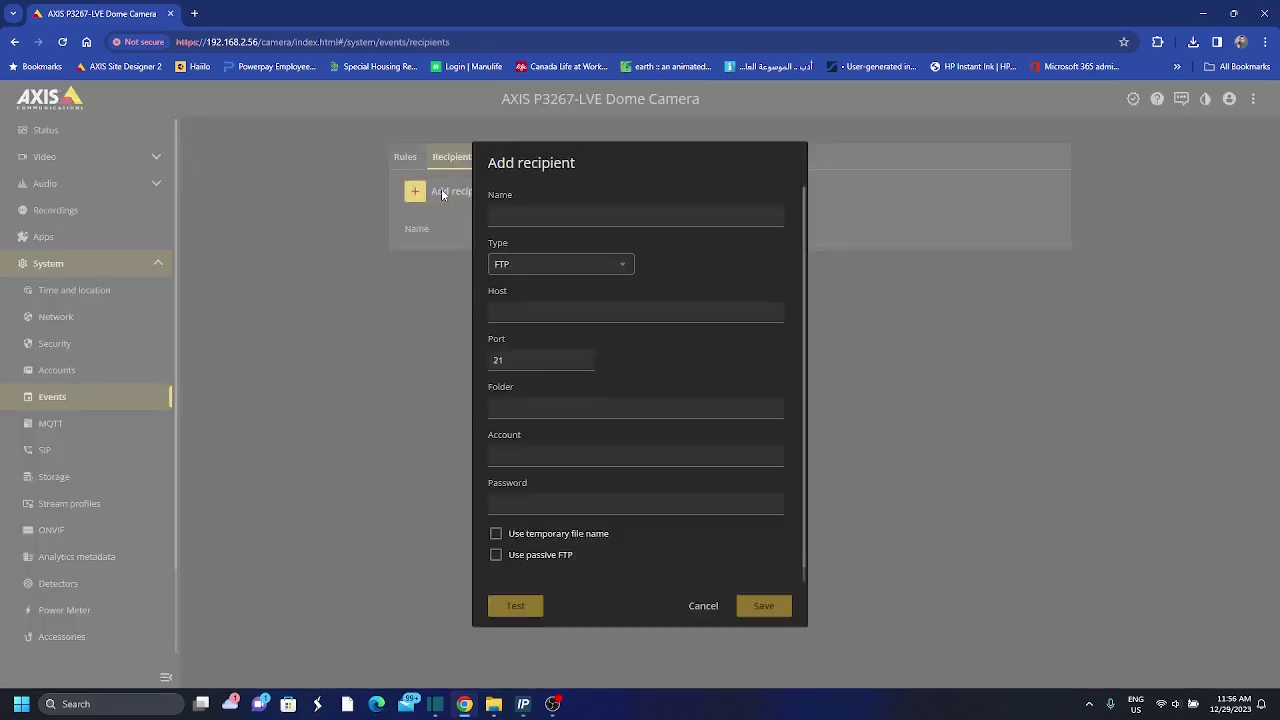
{"action": "left_click", "coordinate": [558, 212]}
{"action": "type", "text": "S"}
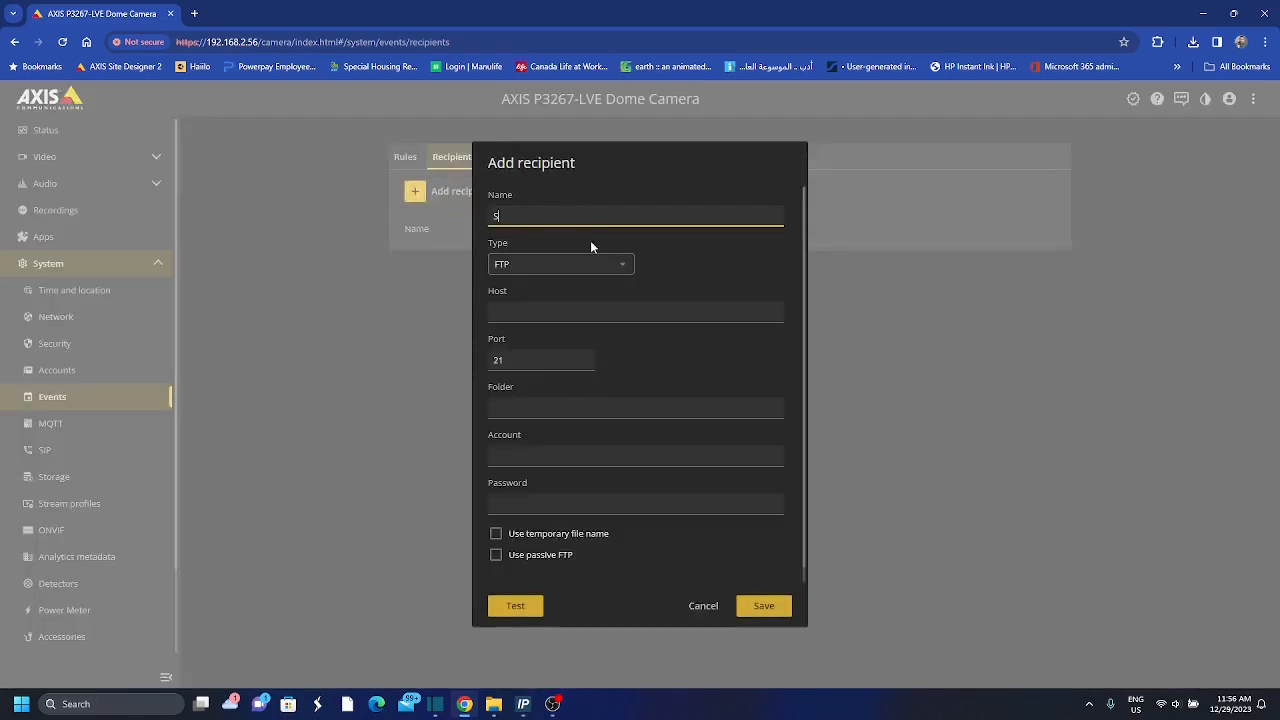
{"action": "type", "text": "ean"}
{"action": "left_click", "coordinate": [622, 265]}
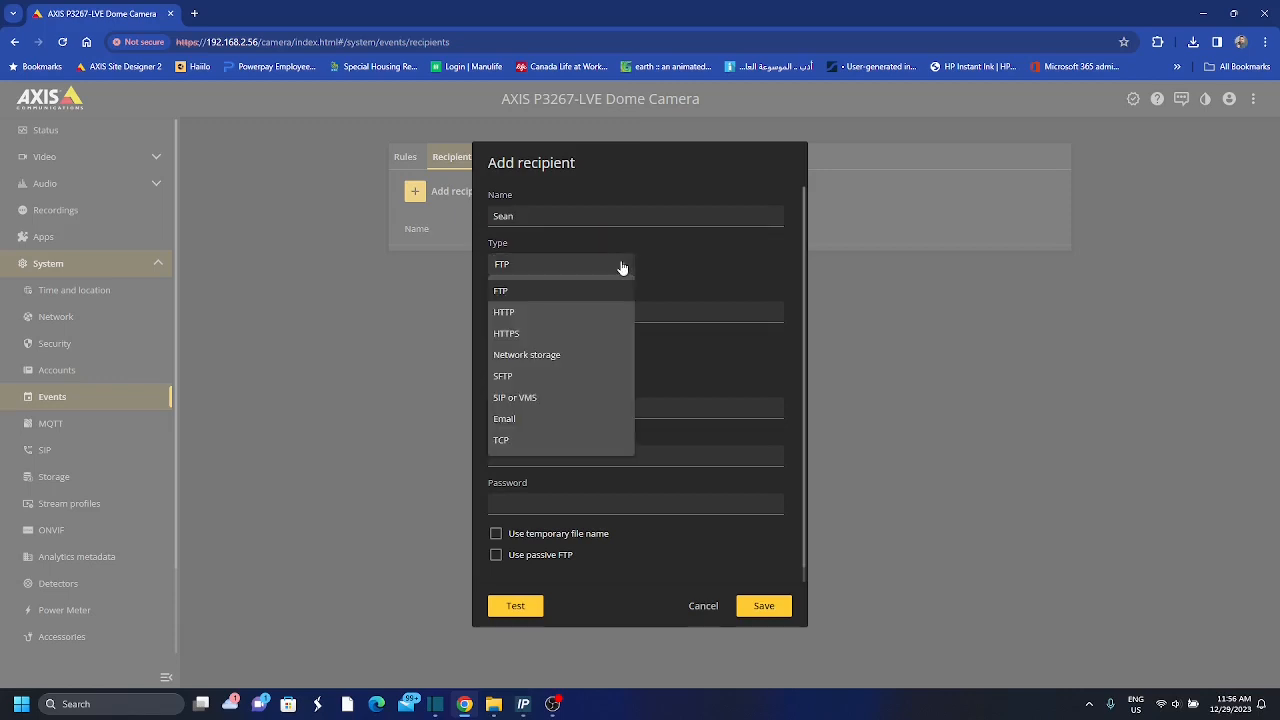
{"action": "left_click", "coordinate": [515, 419]}
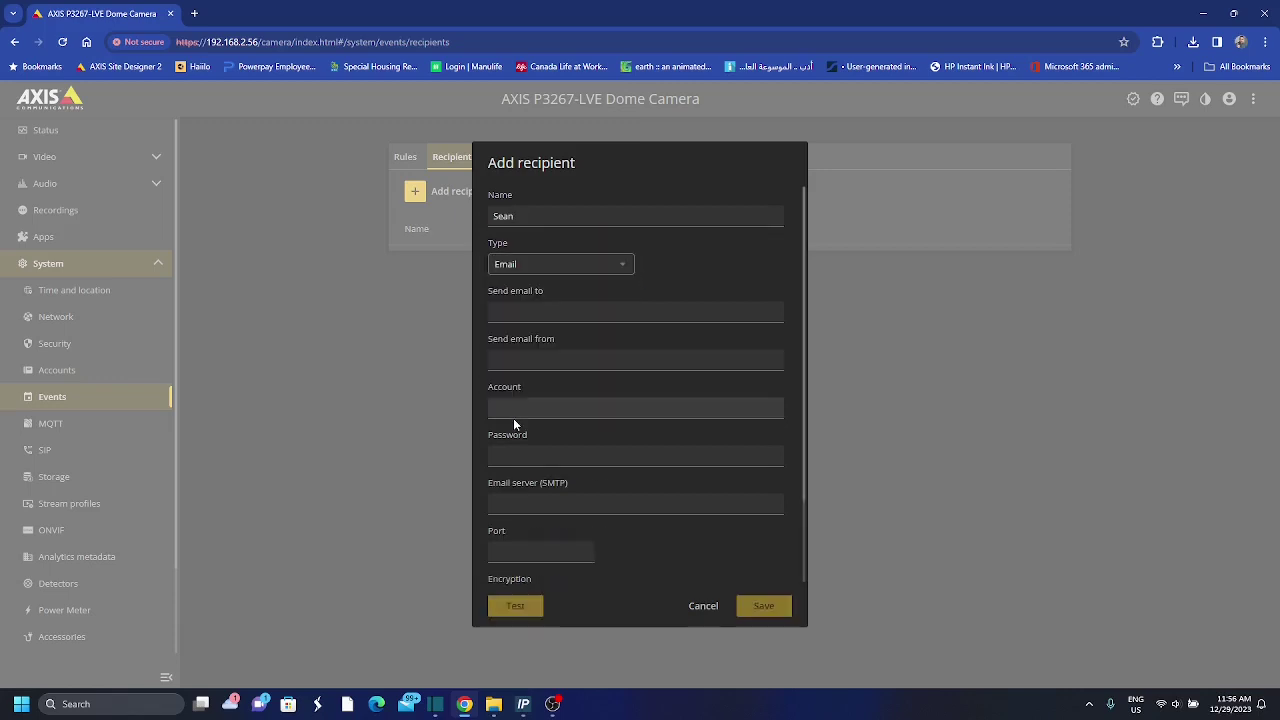
{"action": "left_click", "coordinate": [542, 312]}
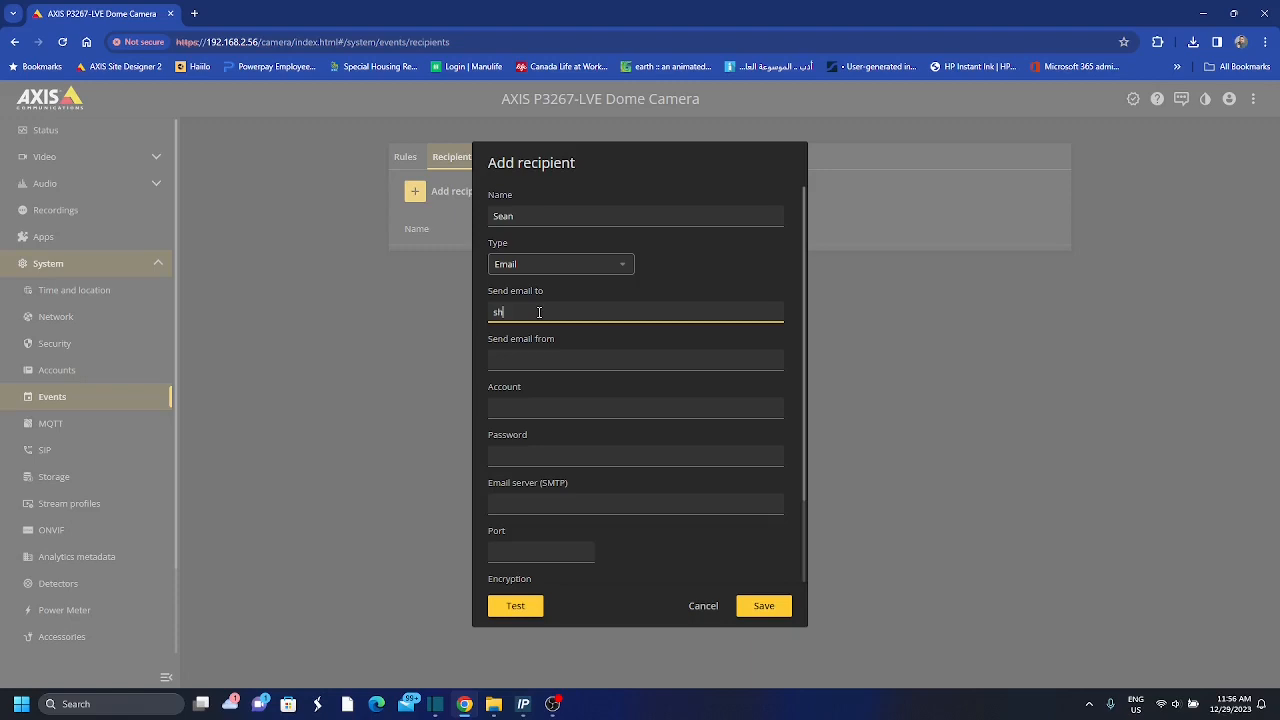
Fill the destination, sender and account fields with the same Gmail address.
{"action": "left_click", "coordinate": [529, 360]}
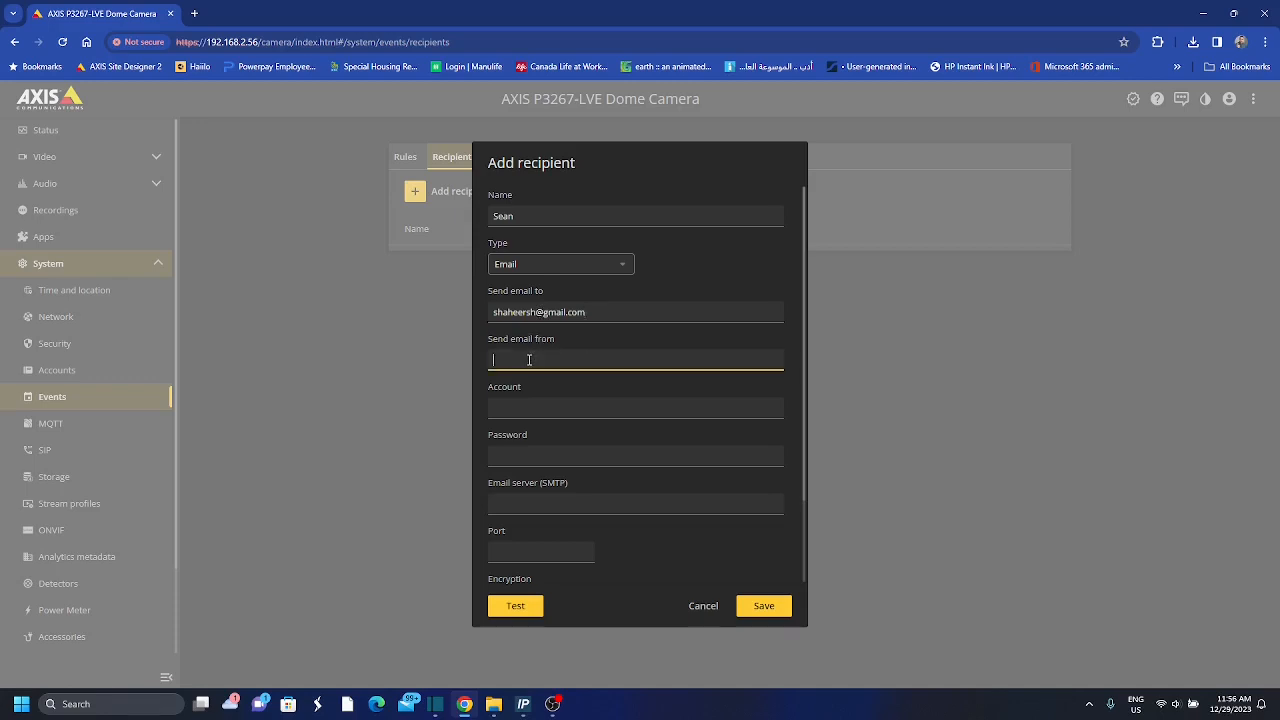
{"action": "left_click_drag", "start_coordinate": [600, 312], "coordinate": [395, 335]}
{"action": "key", "text": "ctrl+c"}
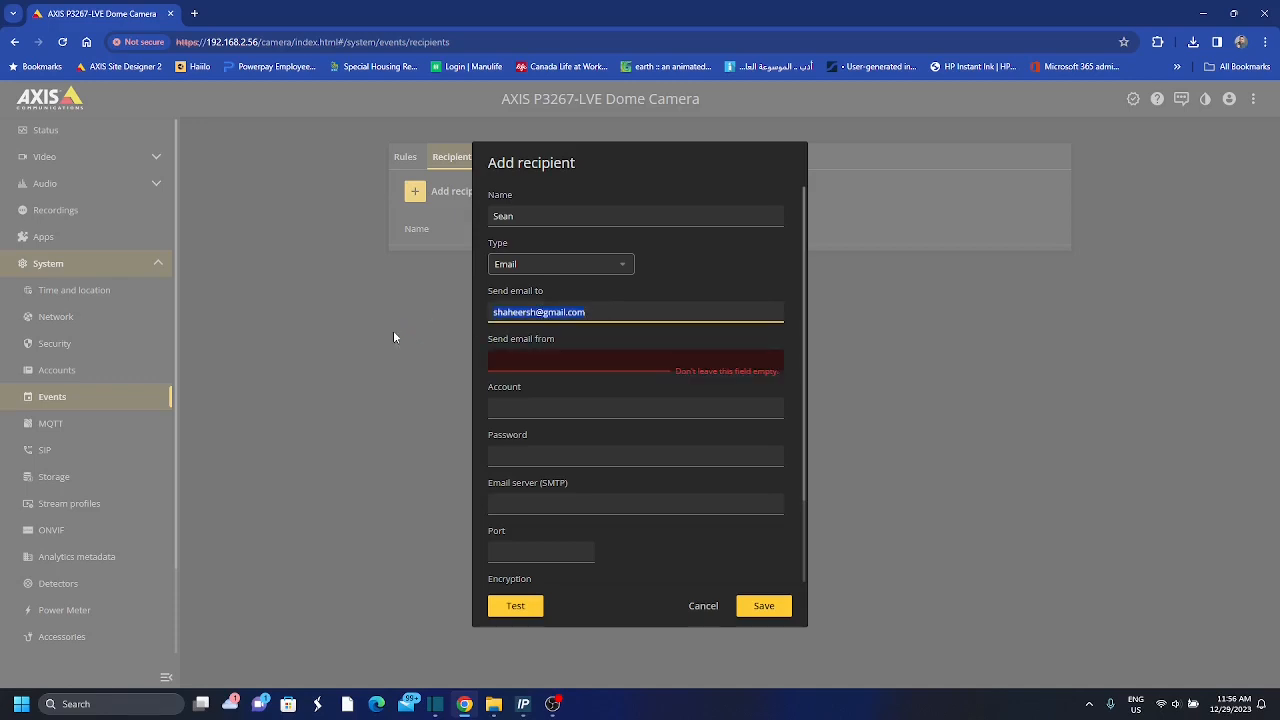
{"action": "left_click", "coordinate": [532, 362]}
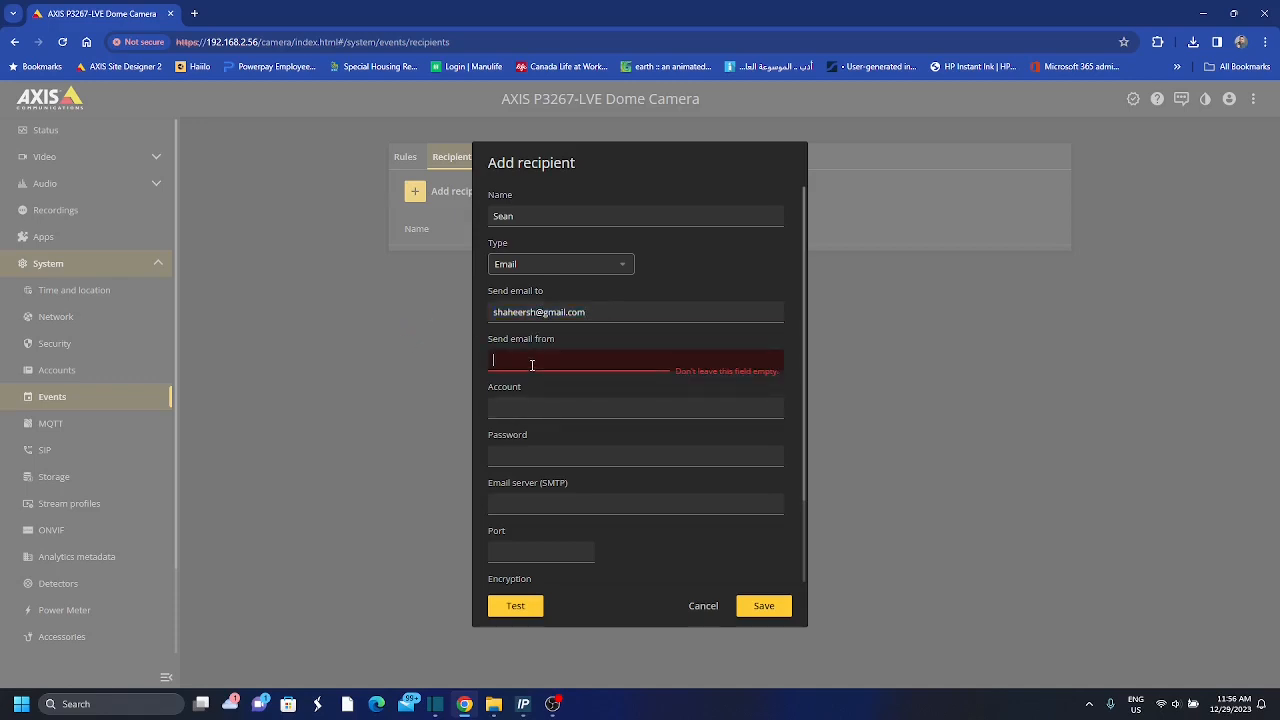
{"action": "key", "text": "ctrl+v"}
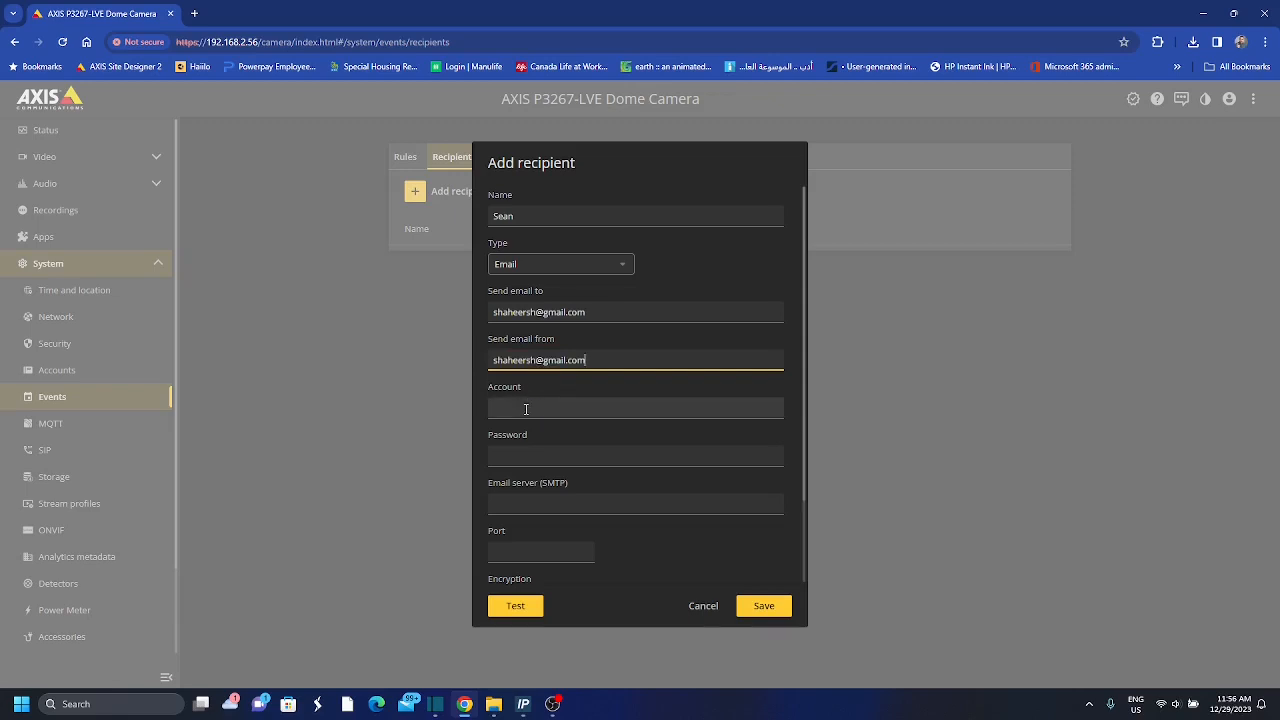
{"action": "left_click", "coordinate": [525, 409]}
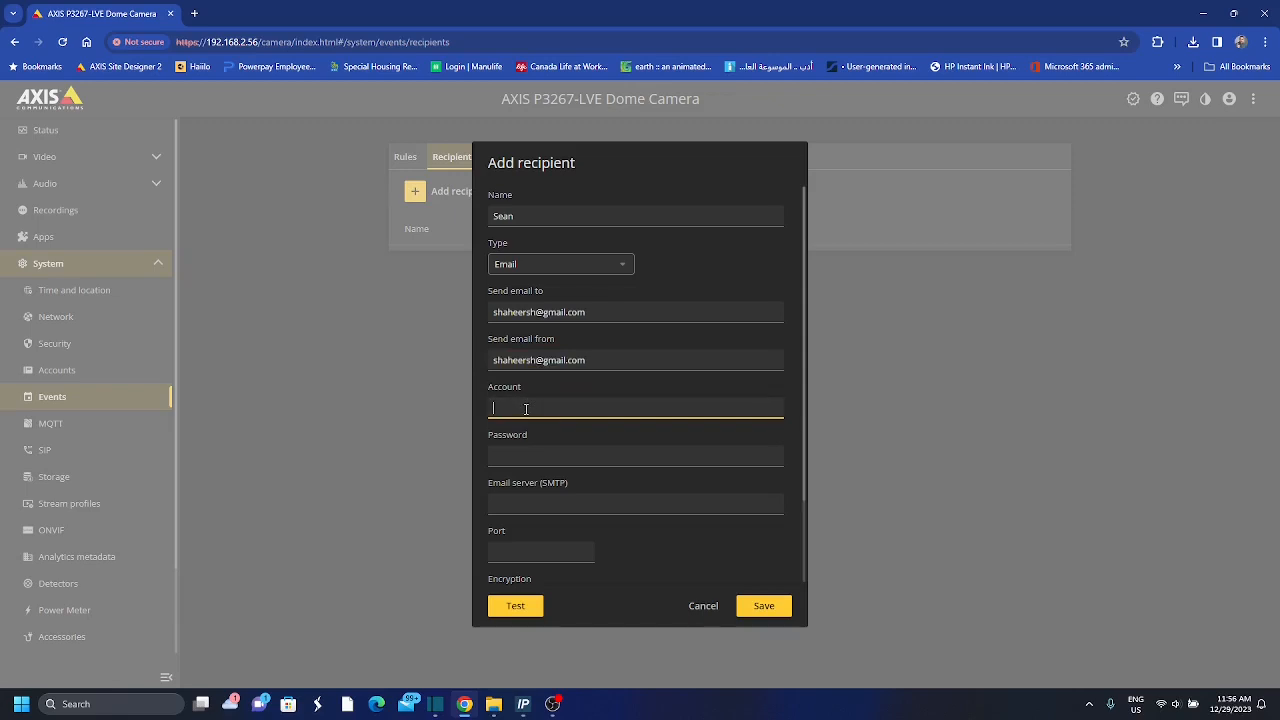
{"action": "key", "text": "ctrl+v"}
{"action": "left_click", "coordinate": [549, 455]}
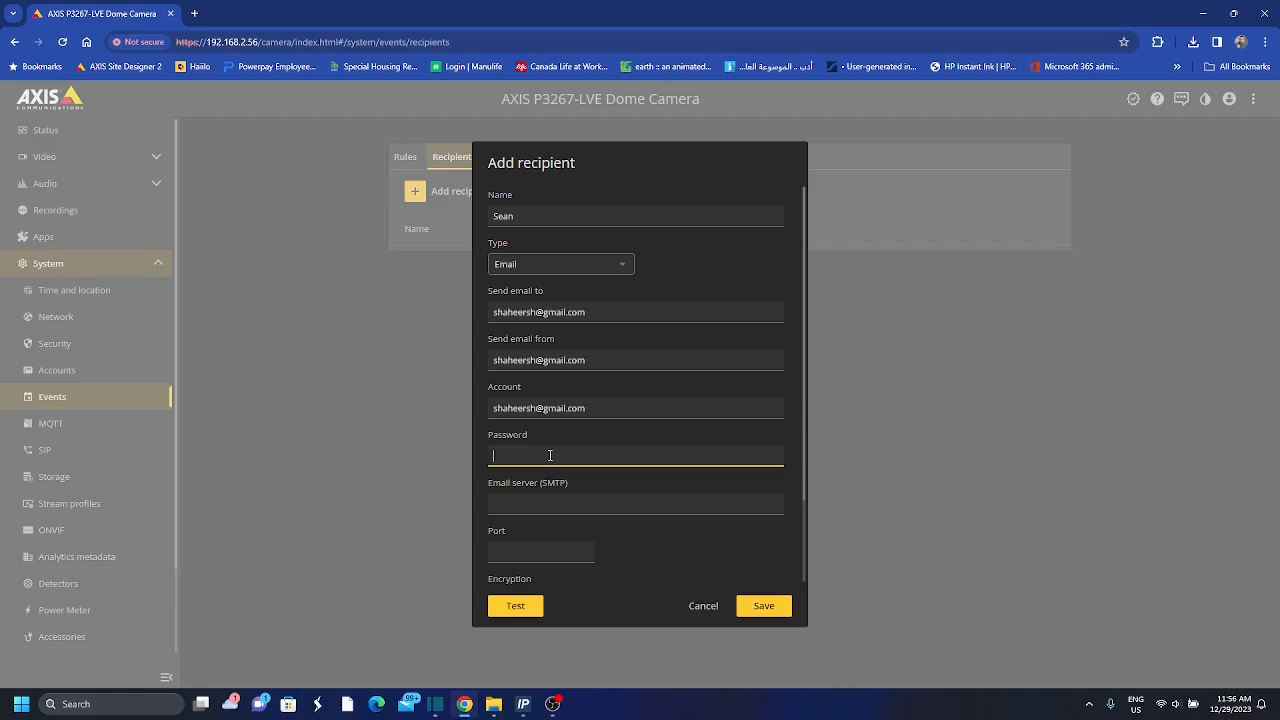
{"action": "scroll", "coordinate": [636, 430], "scroll_direction": "down", "scroll_amount": 1}
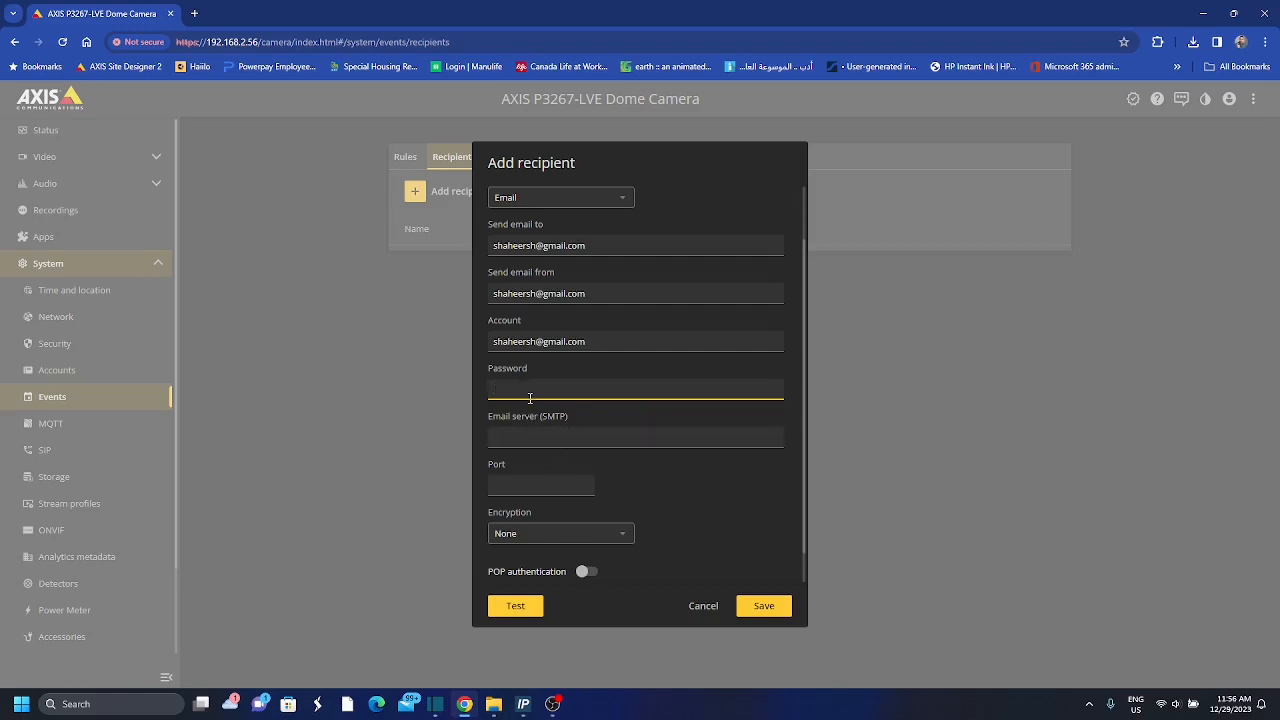
{"action": "scroll", "coordinate": [530, 398], "scroll_direction": "down", "scroll_amount": 1}
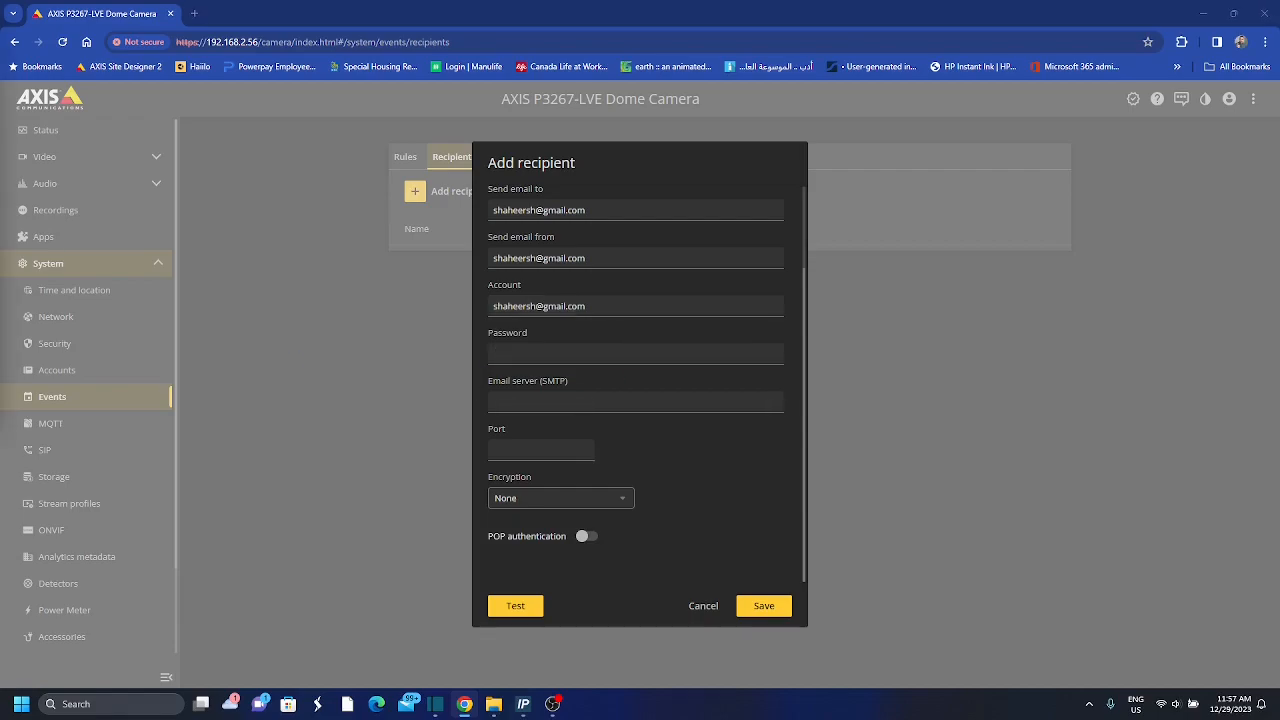
{"action": "key", "text": "alt+Tab"}
Set the recipient's email server to smtp.gmail.com, copied from the Gmail SMTP article.
{"action": "mouse_move", "coordinate": [900, 10]}
{"action": "left_mouse_down"}
{"action": "mouse_move", "coordinate": [920, 97]}
{"action": "mouse_move", "coordinate": [944, 97]}
{"action": "left_mouse_up"}
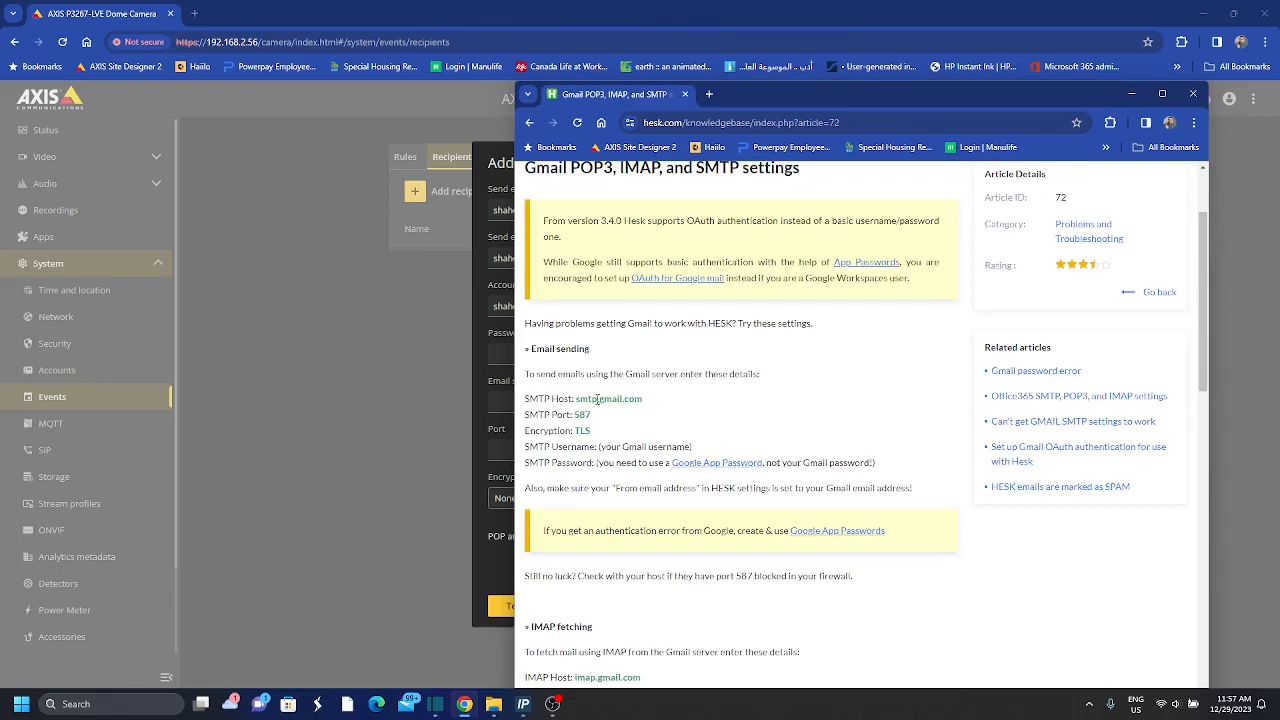
{"action": "mouse_move", "coordinate": [838, 94]}
{"action": "left_mouse_down"}
{"action": "mouse_move", "coordinate": [1043, 76]}
{"action": "mouse_move", "coordinate": [1067, 93]}
{"action": "left_mouse_up"}
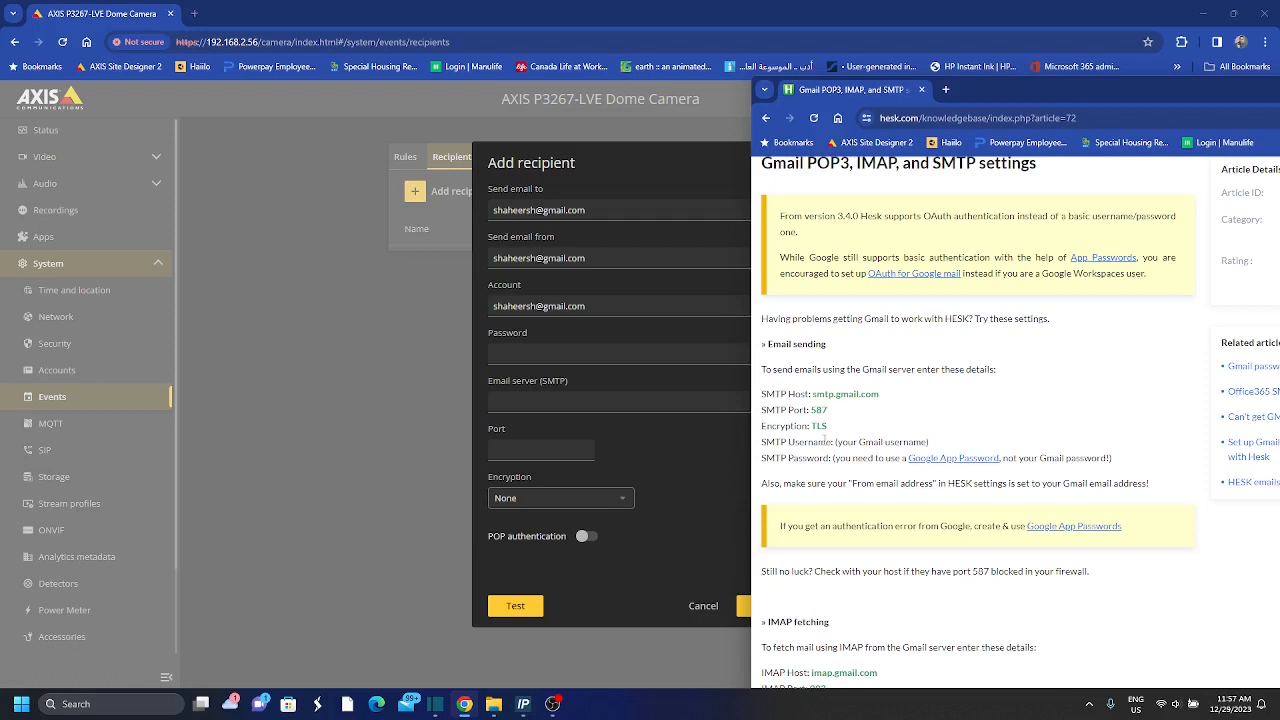
{"action": "left_click", "coordinate": [563, 352]}
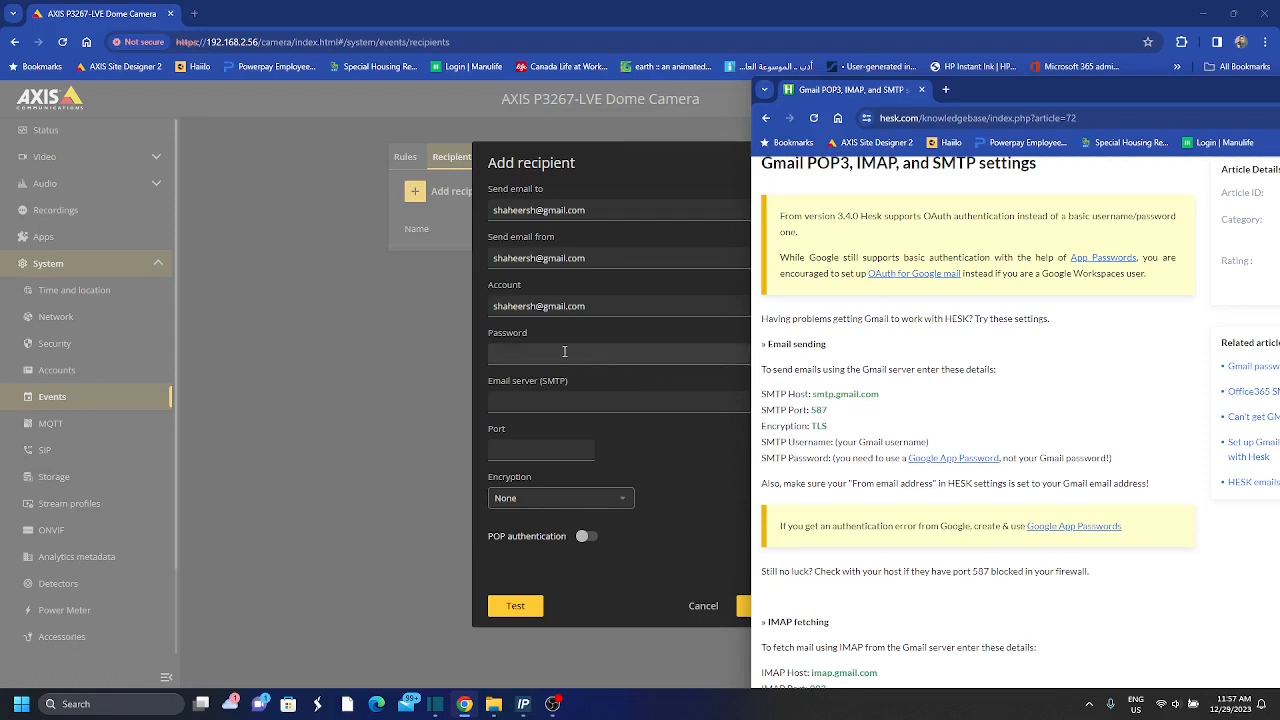
{"action": "left_click", "coordinate": [567, 400]}
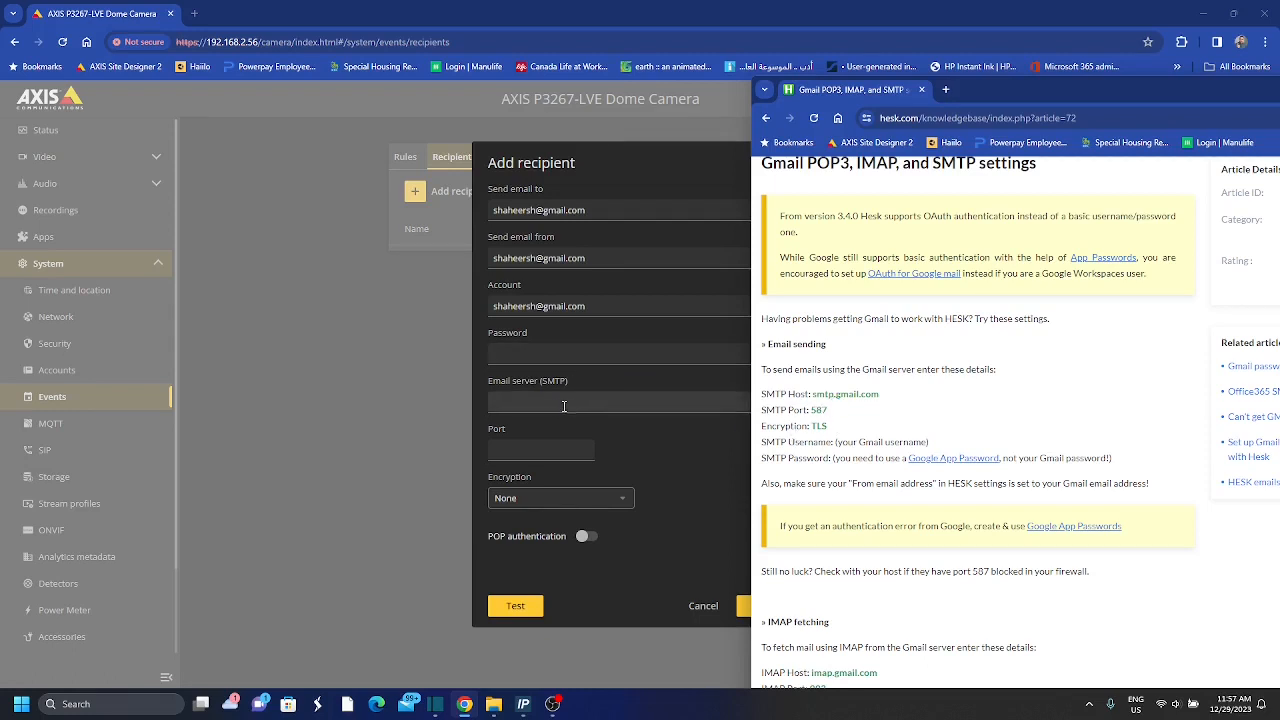
{"action": "left_click", "coordinate": [693, 428]}
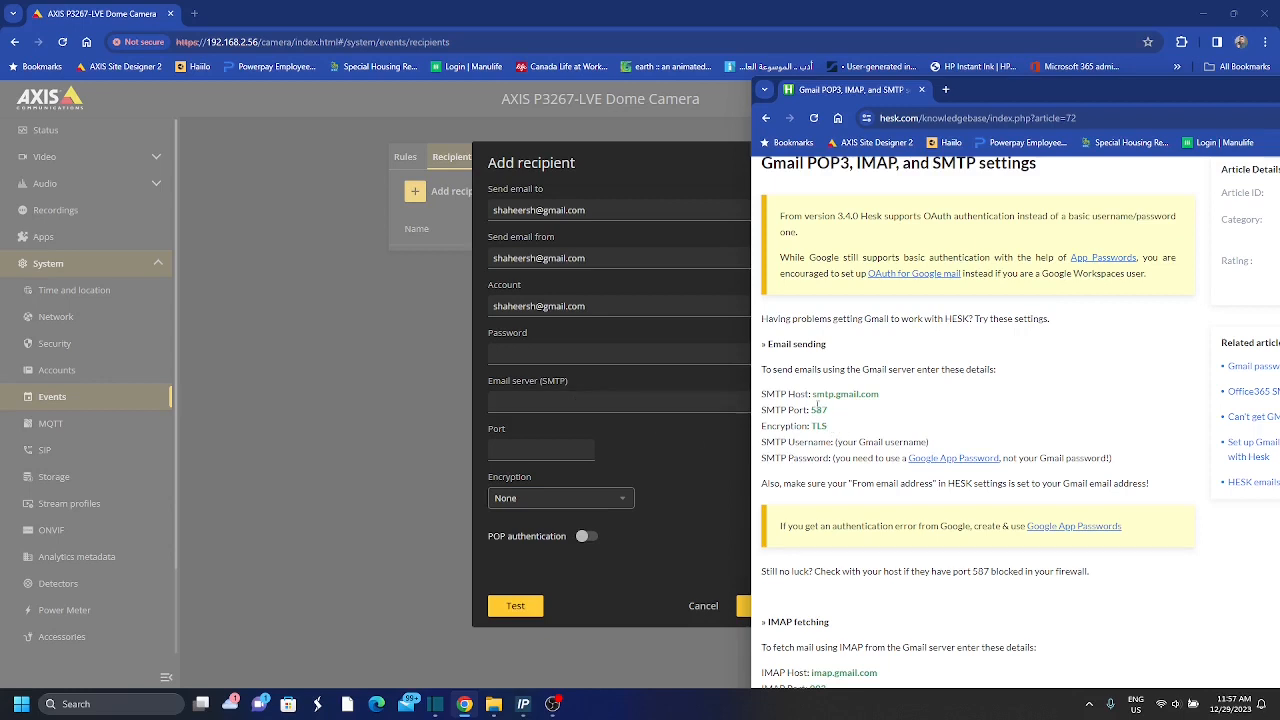
{"action": "left_click_drag", "start_coordinate": [813, 394], "coordinate": [876, 396]}
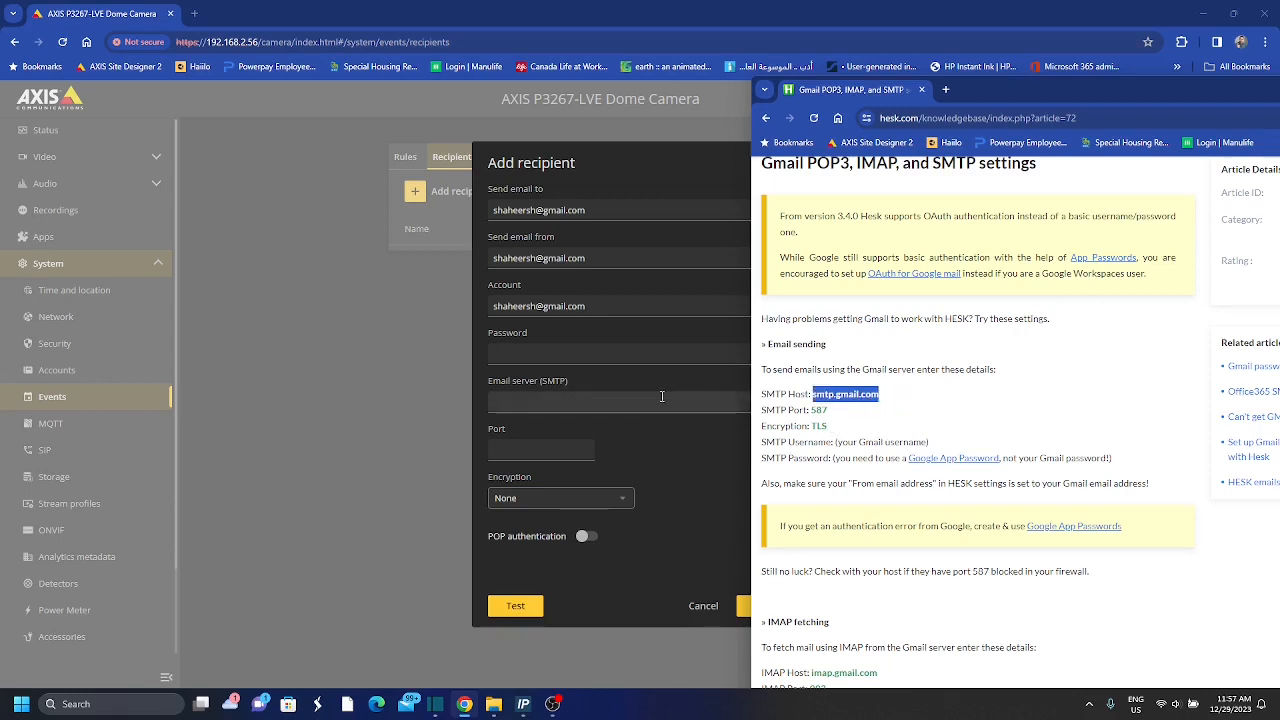
{"action": "left_click", "coordinate": [554, 395]}
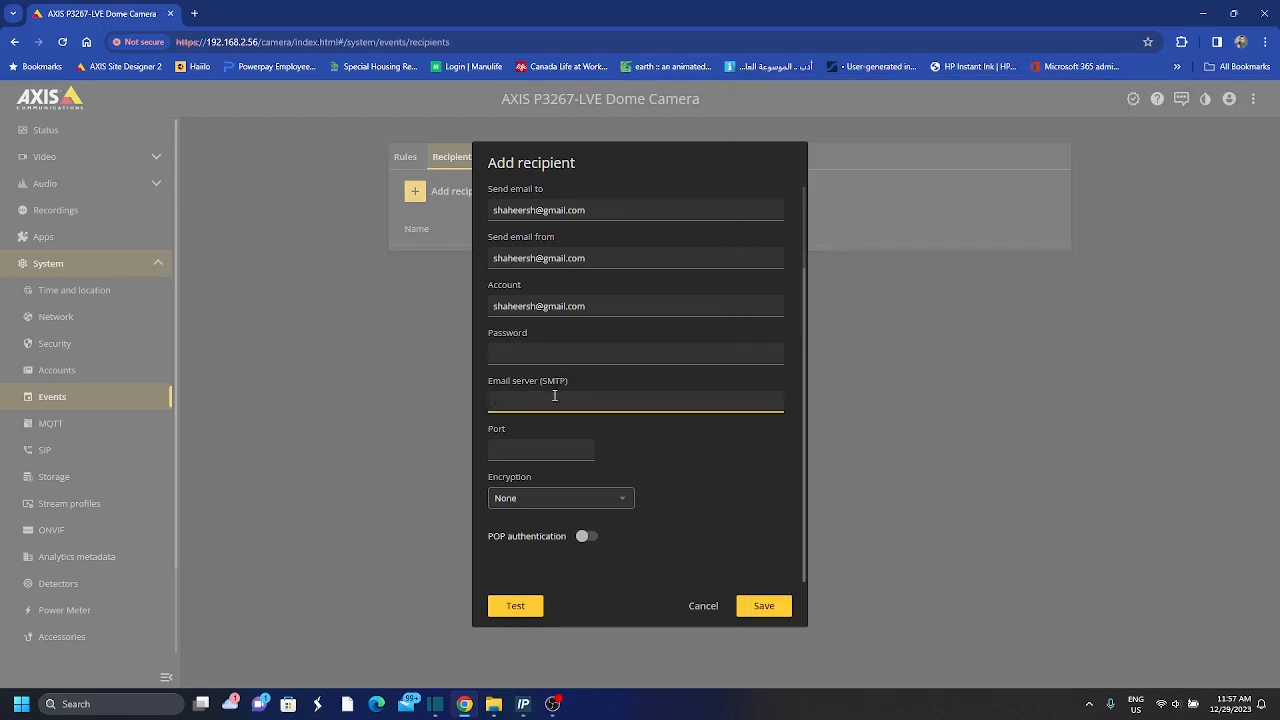
{"action": "type", "text": "smtp.gmail.com"}
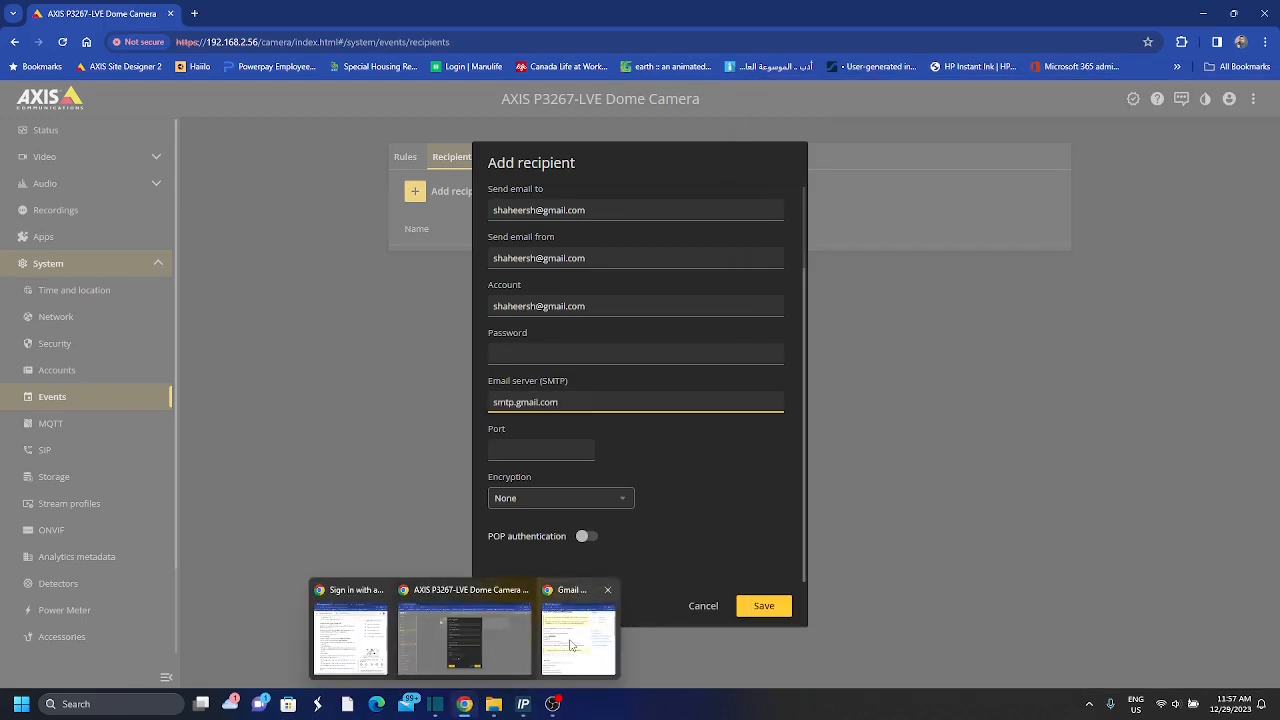
Set the port to 587 and the encryption to TLS.
{"action": "left_click", "coordinate": [571, 645]}
{"action": "left_click_drag", "start_coordinate": [827, 410], "coordinate": [808, 410]}
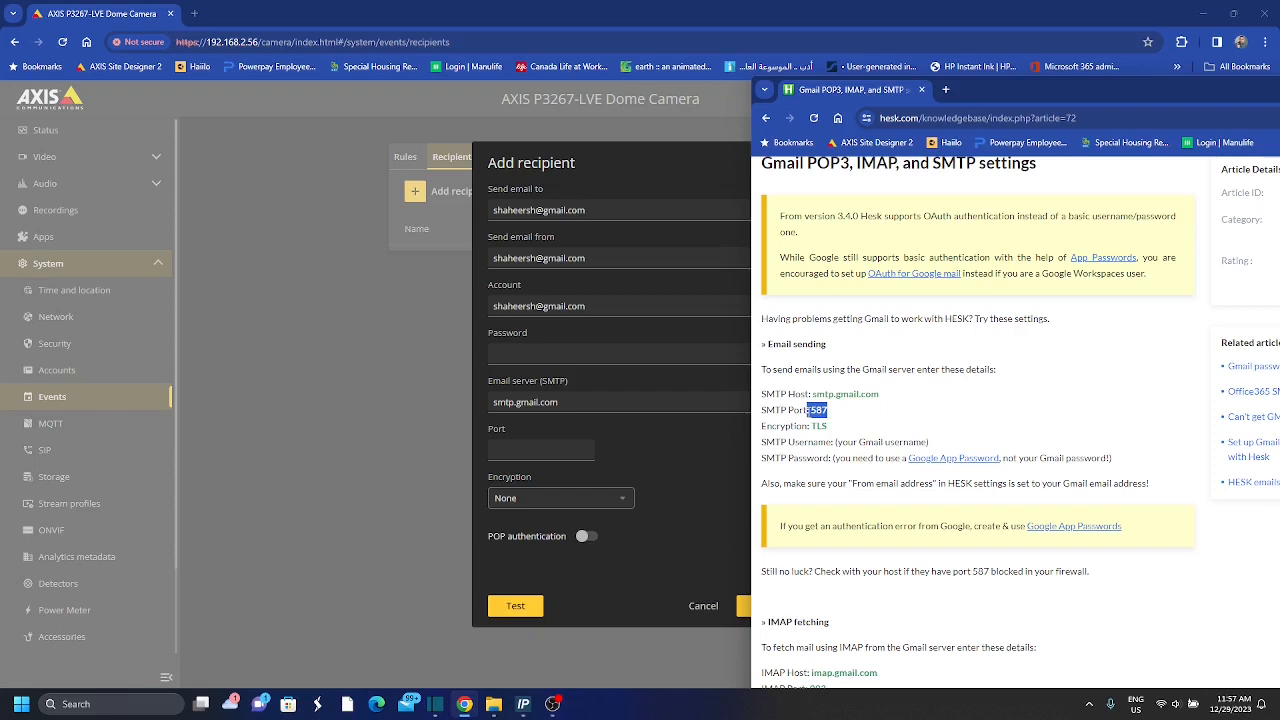
{"action": "left_click", "coordinate": [550, 452]}
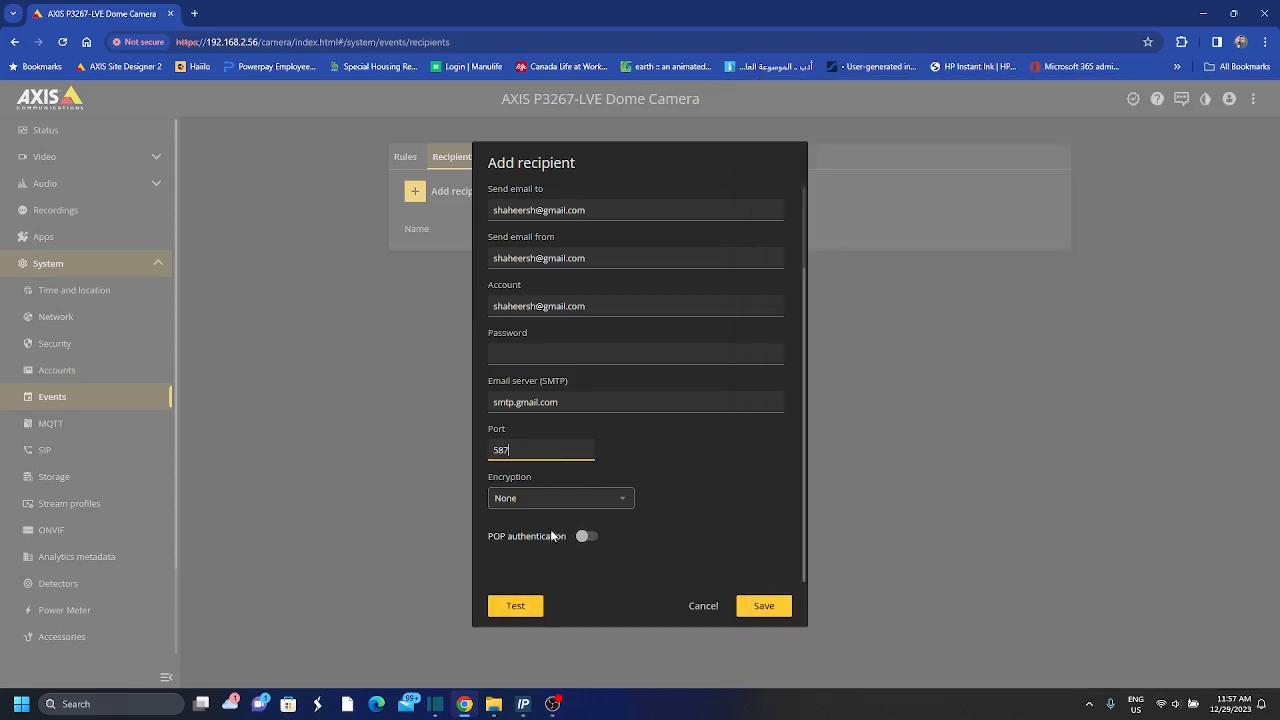
{"action": "left_click", "coordinate": [542, 498]}
{"action": "left_click", "coordinate": [502, 568]}
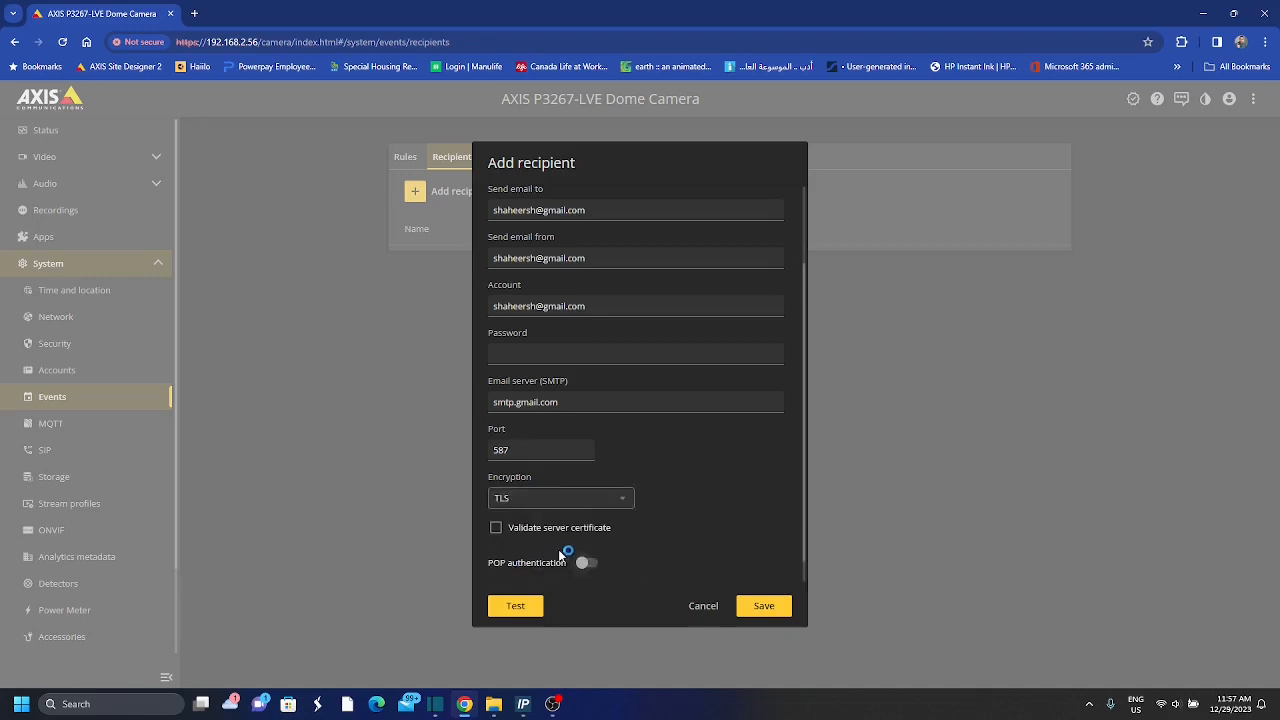
Glance at Google's app-passwords help, then put the reference article away.
{"action": "left_click", "coordinate": [464, 704]}
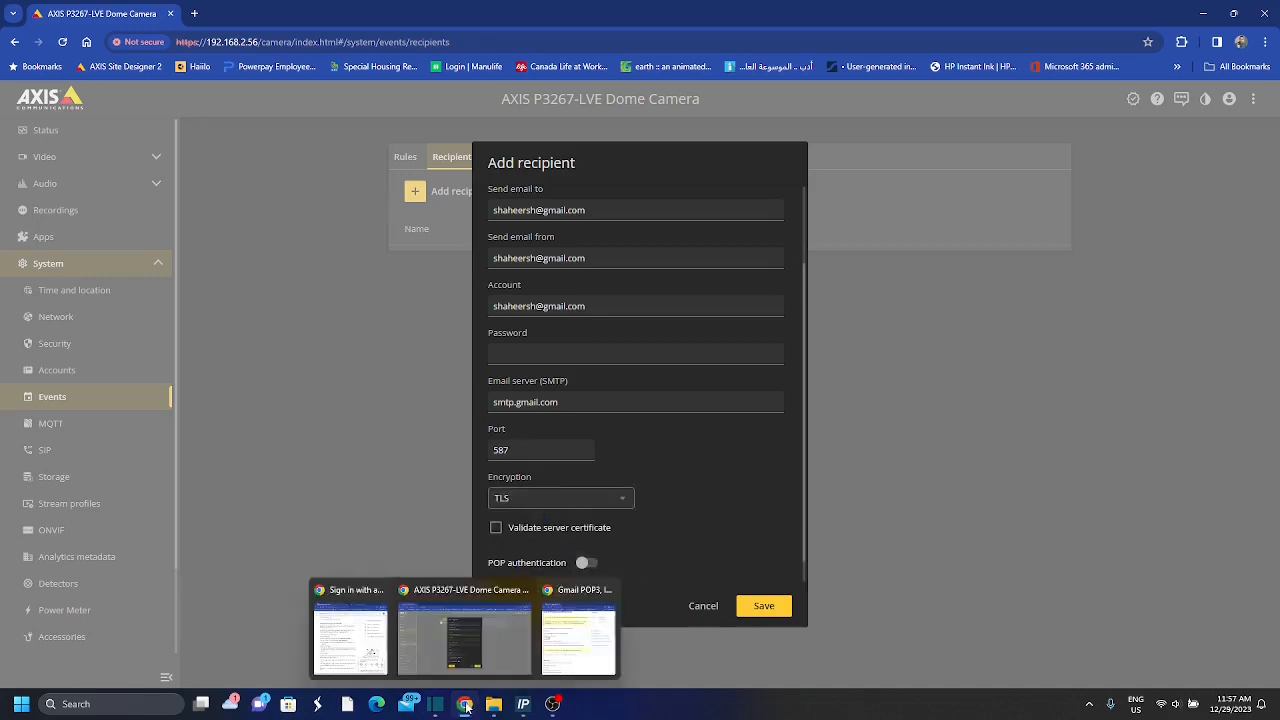
{"action": "left_click", "coordinate": [530, 630]}
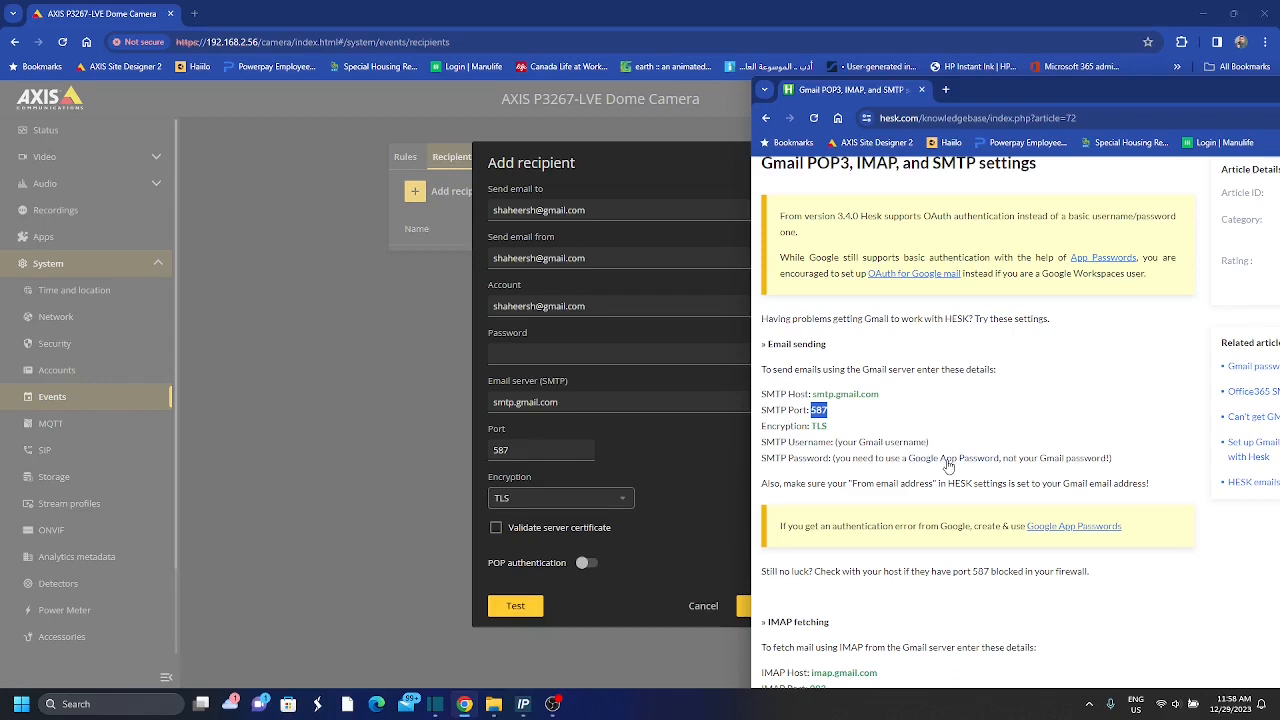
{"action": "left_click", "coordinate": [948, 460]}
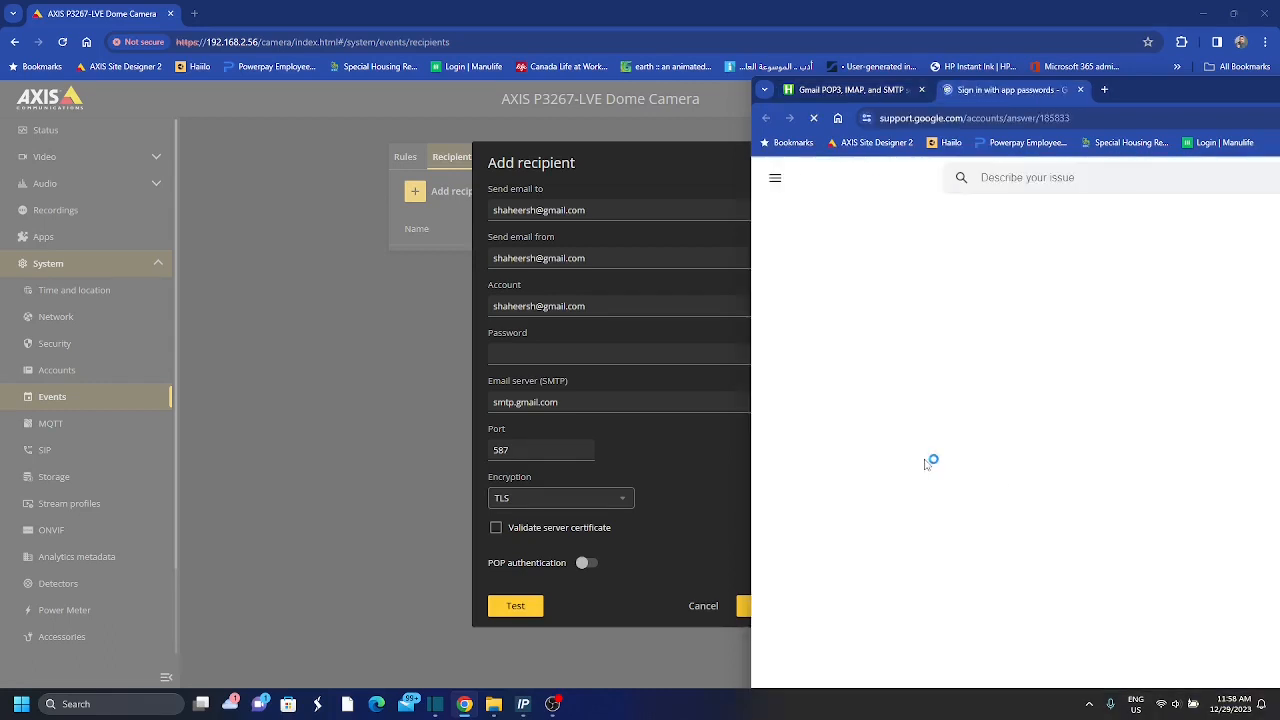
{"action": "scroll", "coordinate": [923, 463], "scroll_direction": "down", "scroll_amount": 3}
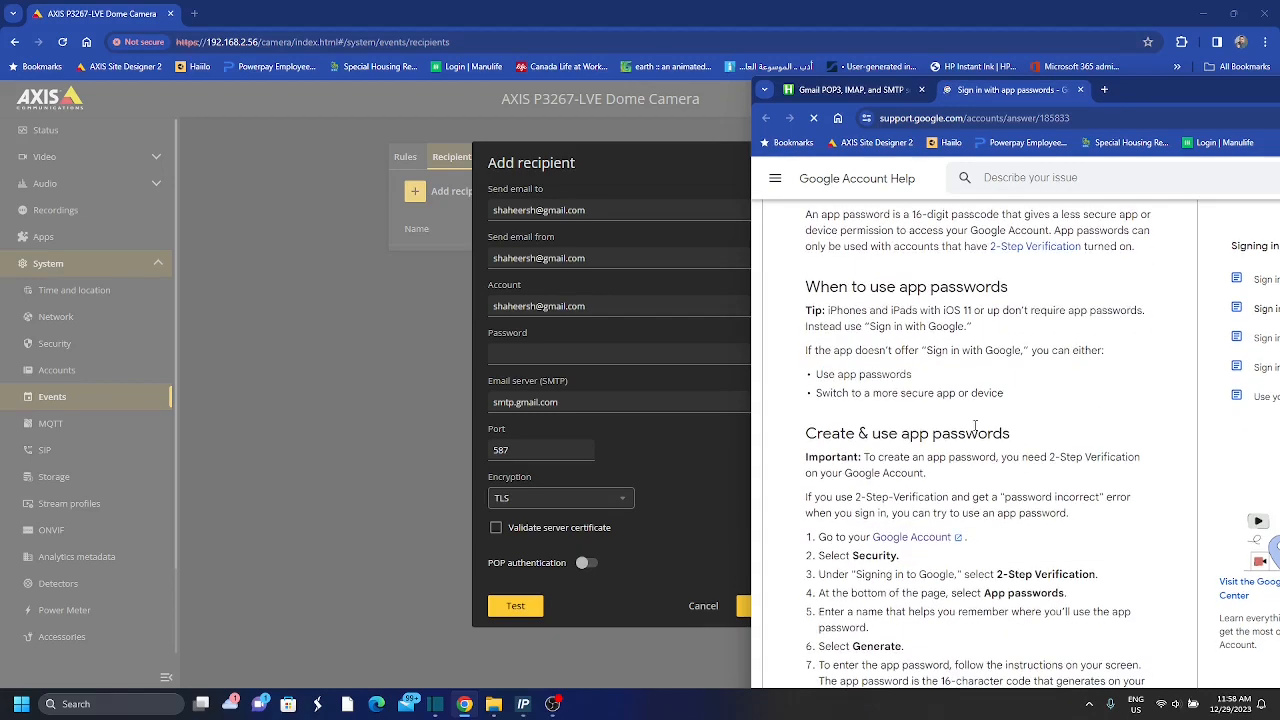
{"action": "scroll", "coordinate": [975, 425], "scroll_direction": "down", "scroll_amount": 2}
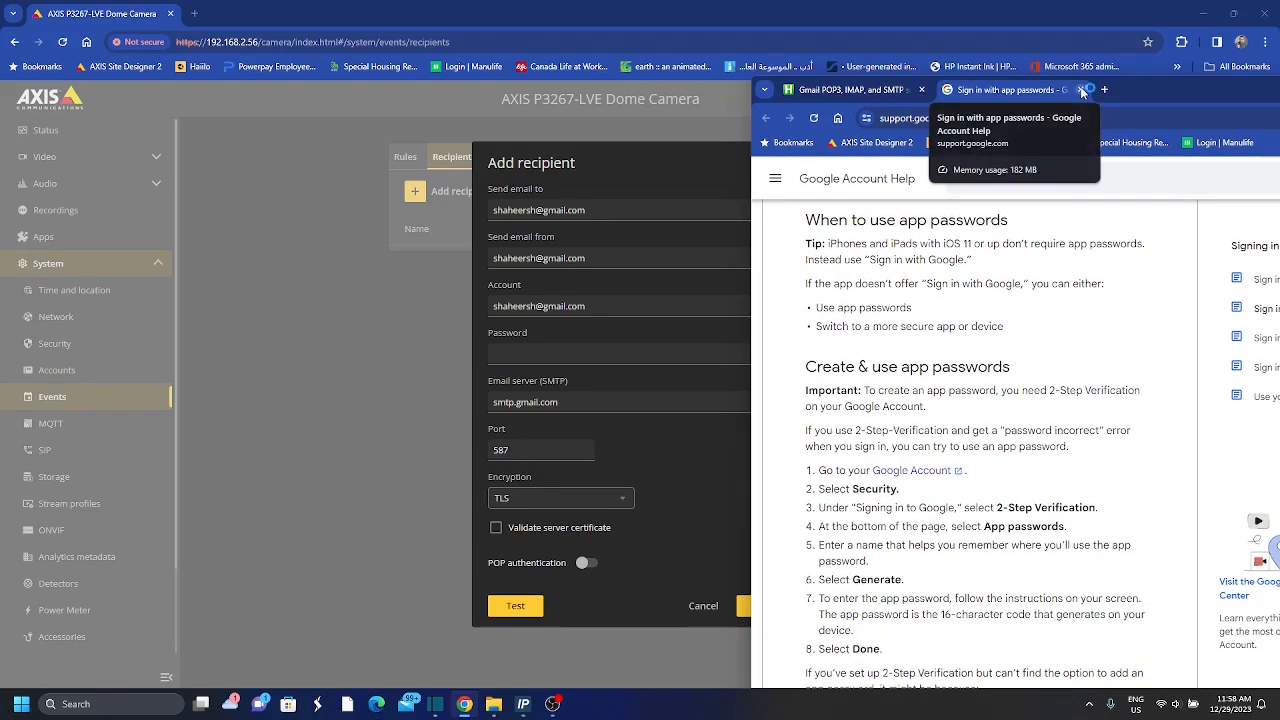
{"action": "left_click", "coordinate": [1082, 91]}
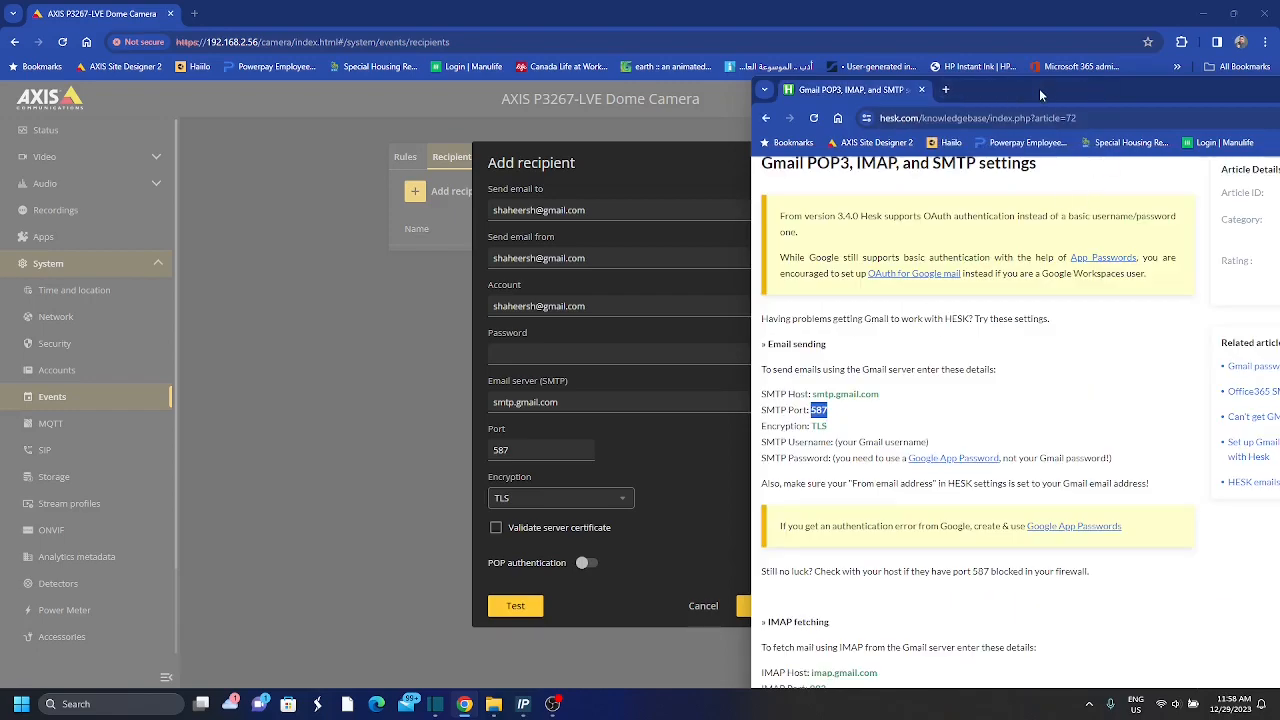
{"action": "left_click_drag", "start_coordinate": [1039, 88], "coordinate": [1154, 342]}
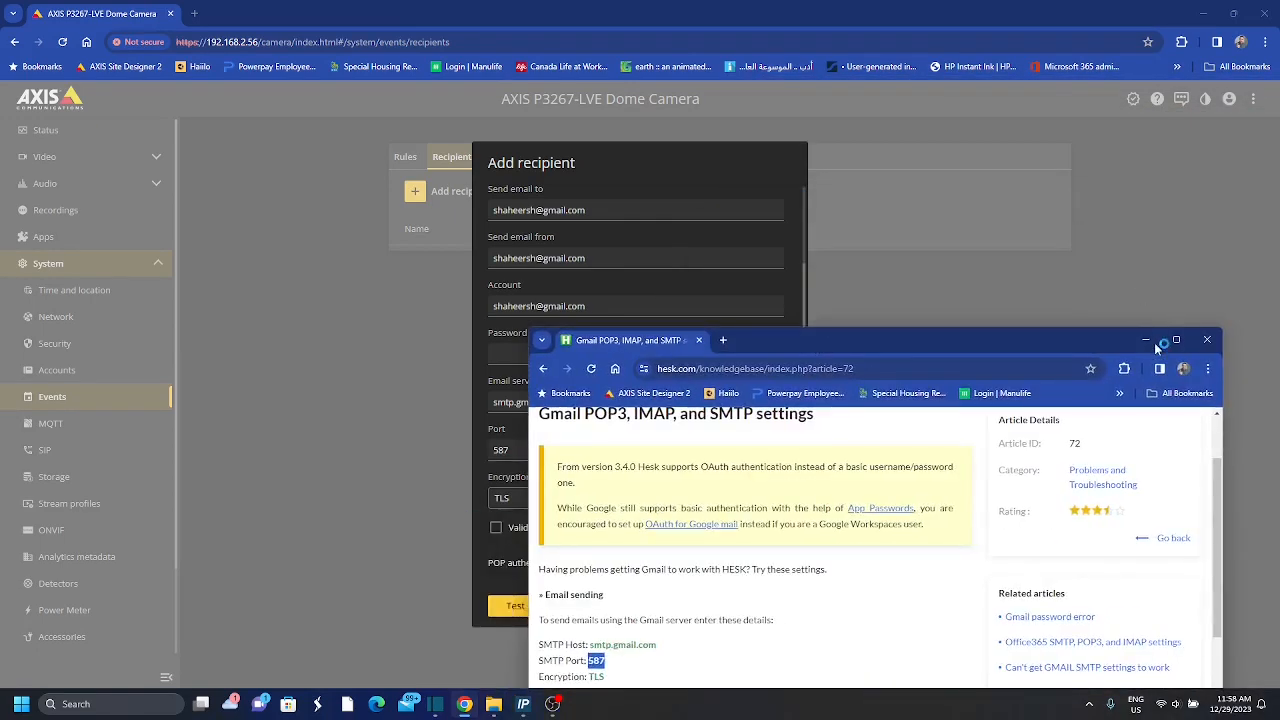
{"action": "left_click", "coordinate": [1146, 340]}
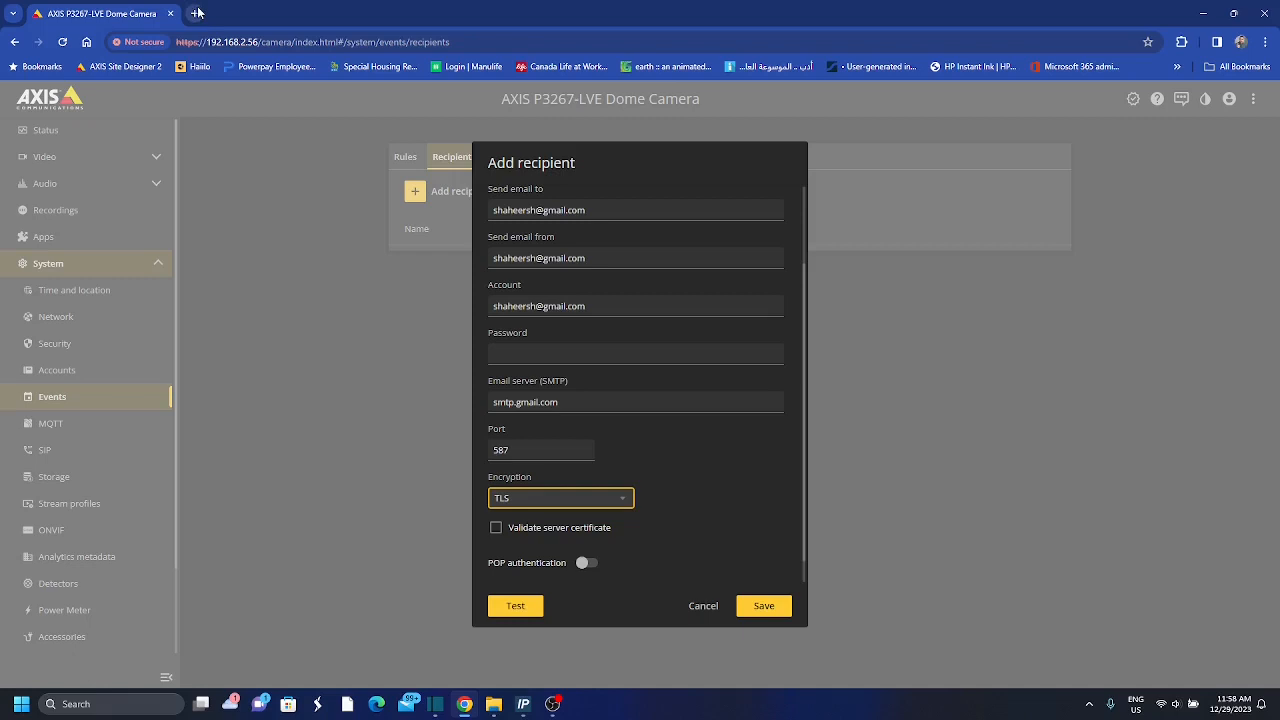
{"action": "left_click", "coordinate": [520, 353]}
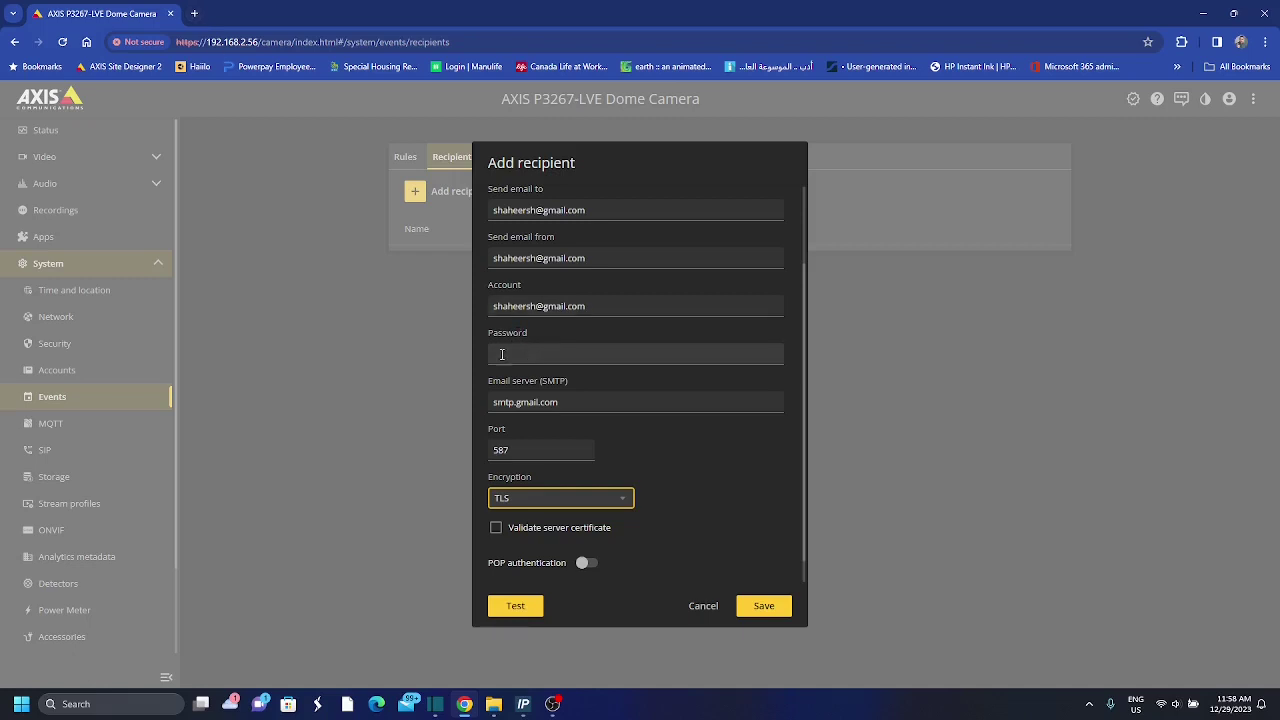
{"action": "left_click", "coordinate": [196, 14]}
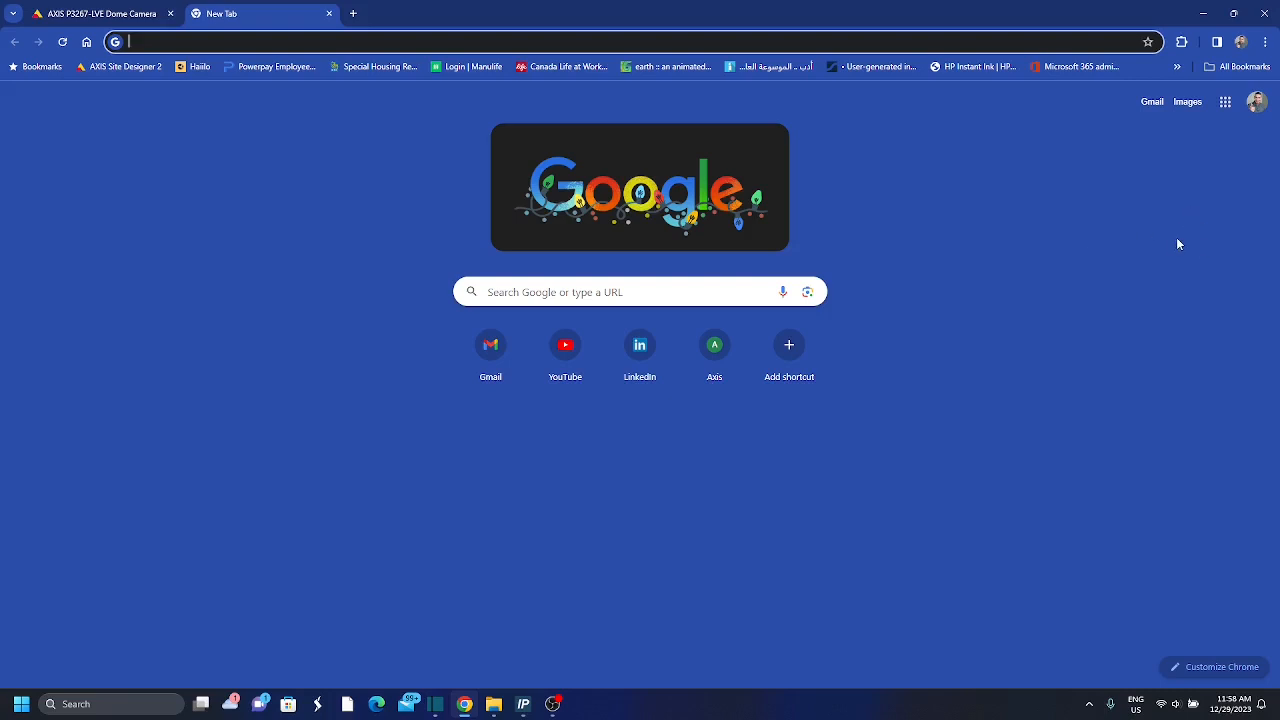
Open Google Account Security > 2-Step Verification, re-confirming the password.
{"action": "left_click", "coordinate": [1256, 101]}
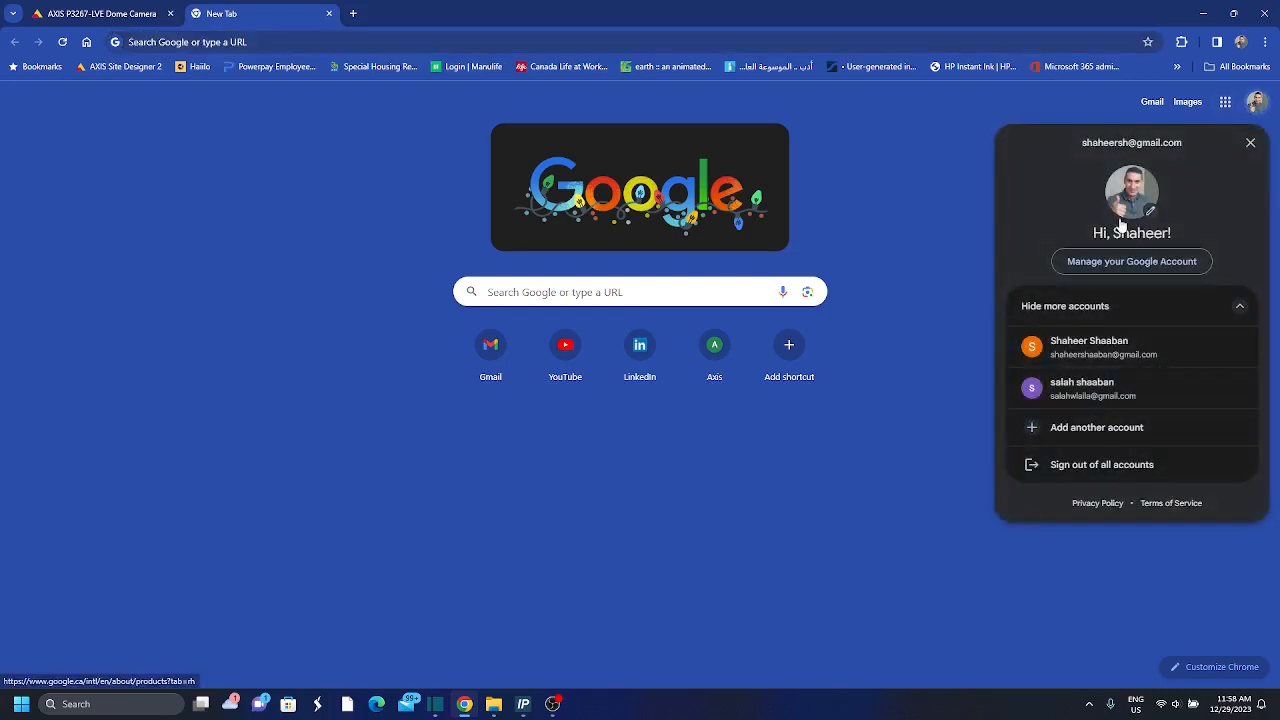
{"action": "left_click", "coordinate": [1118, 264]}
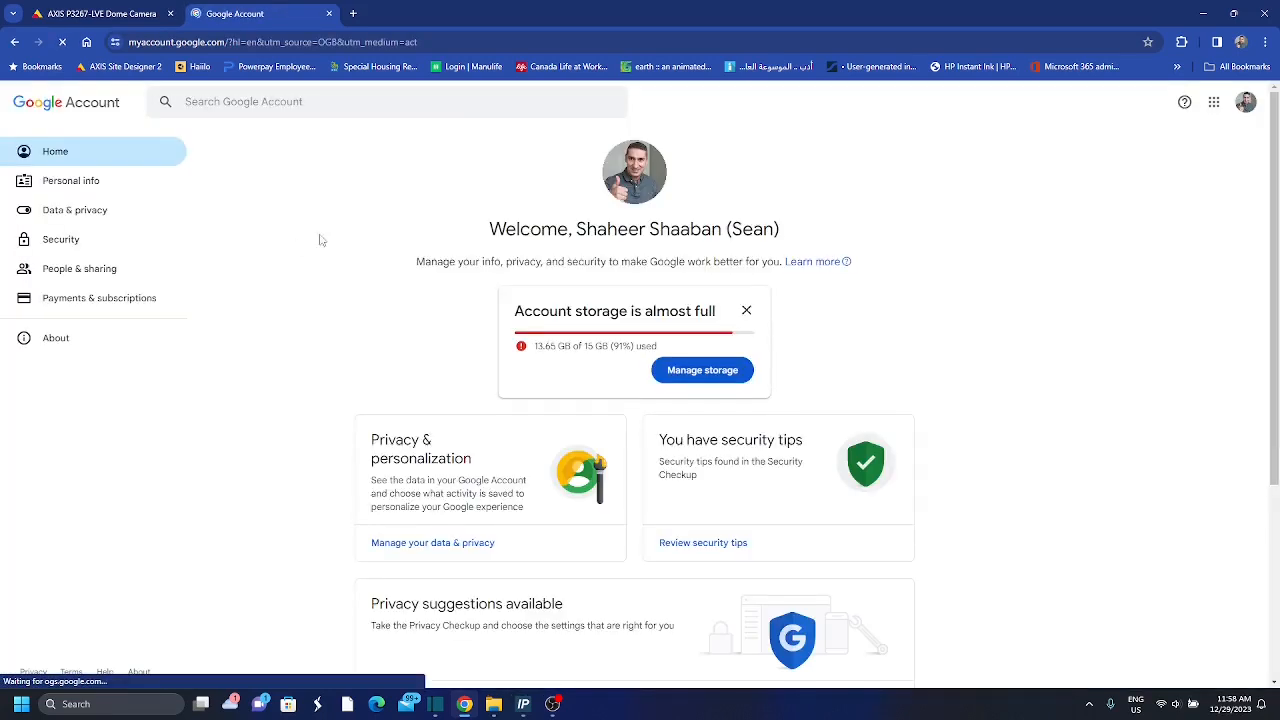
{"action": "left_click", "coordinate": [61, 239]}
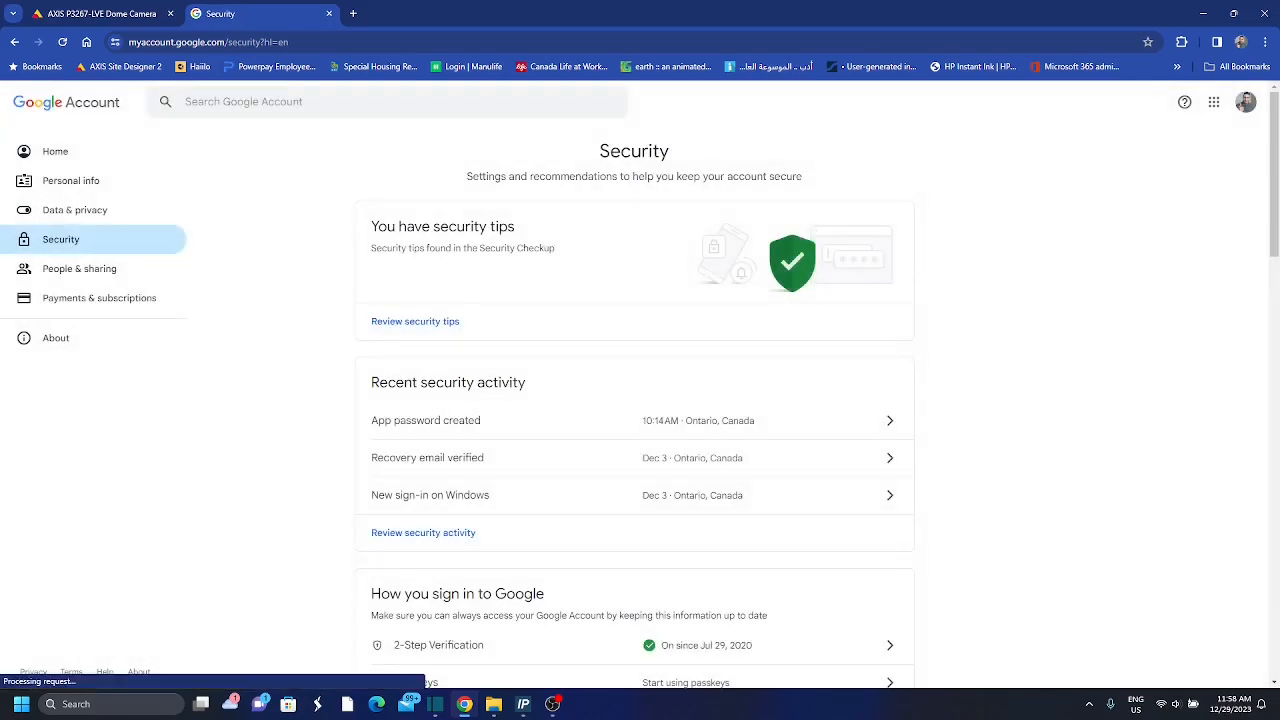
{"action": "scroll", "coordinate": [679, 437], "scroll_direction": "down", "scroll_amount": 3}
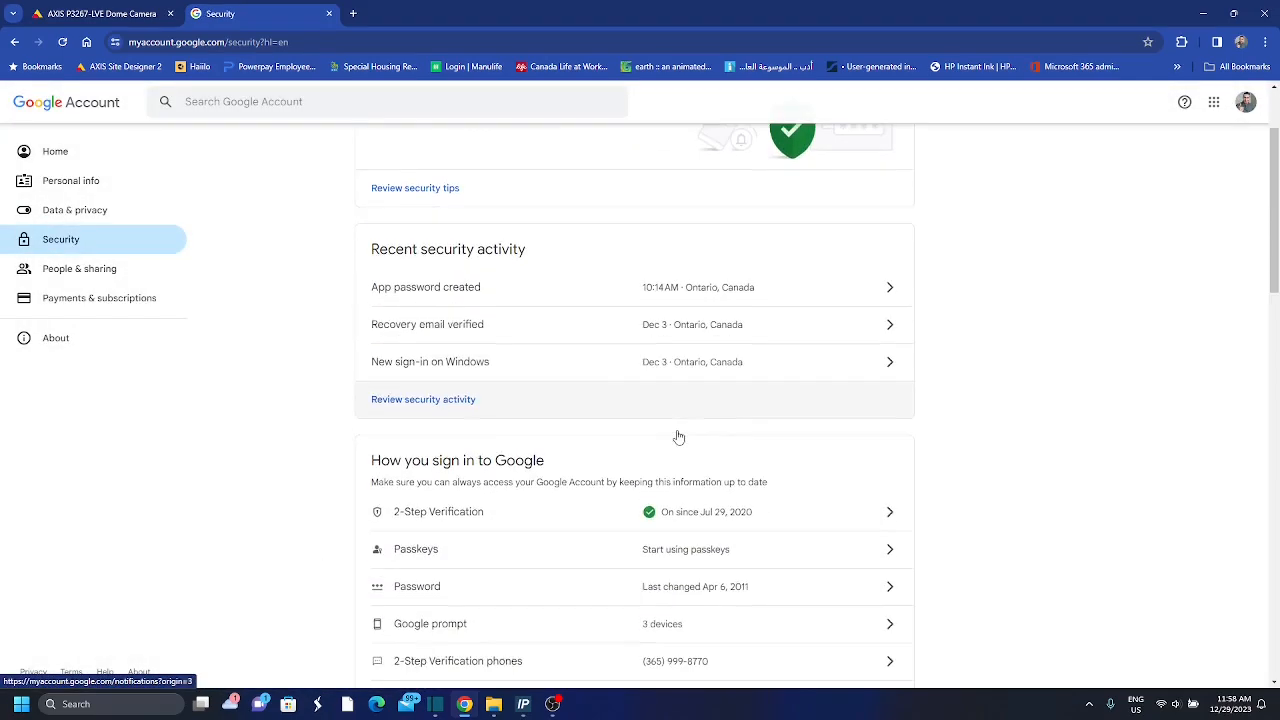
{"action": "scroll", "coordinate": [679, 437], "scroll_direction": "down", "scroll_amount": 2}
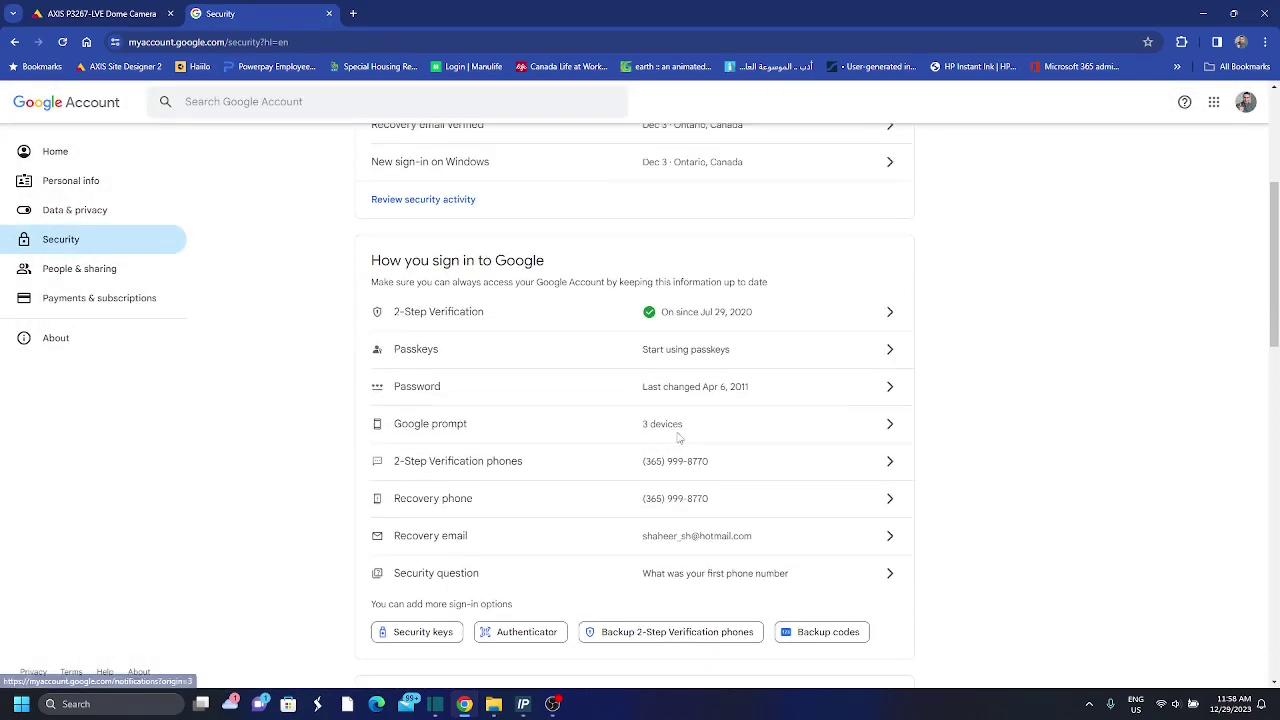
{"action": "left_click", "coordinate": [458, 316]}
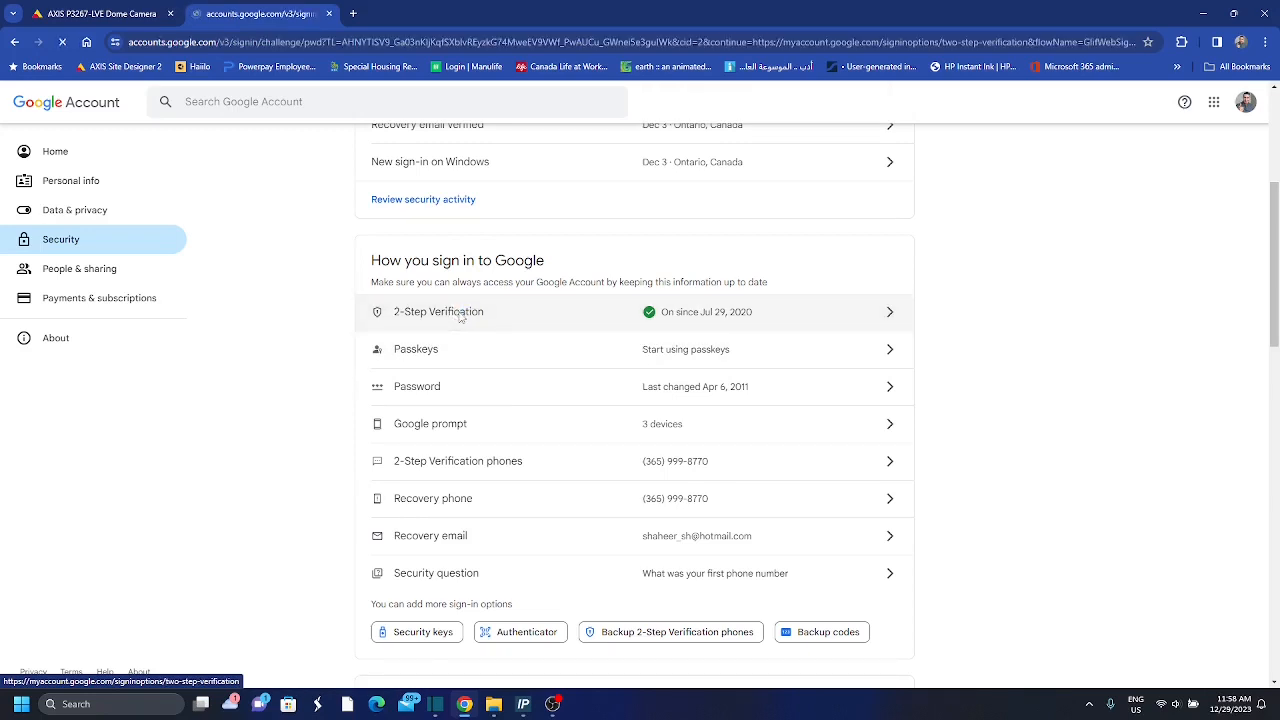
{"action": "left_click", "coordinate": [569, 403]}
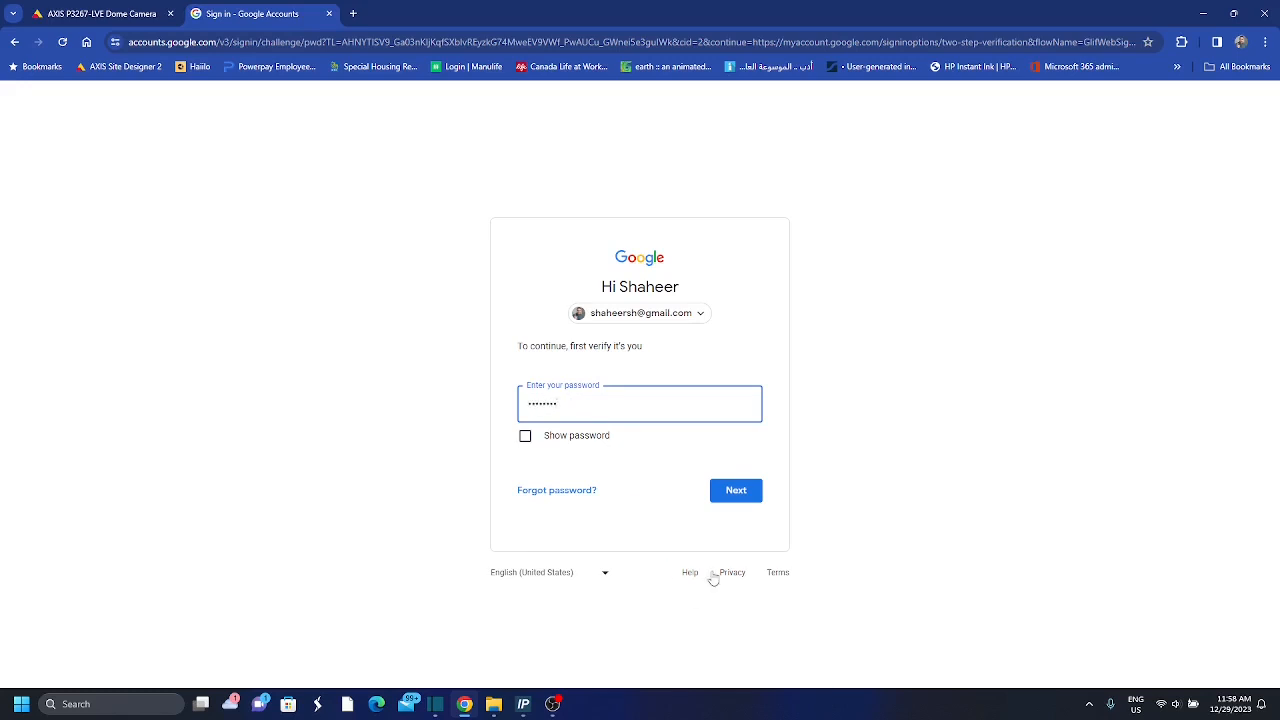
{"action": "left_click", "coordinate": [740, 490]}
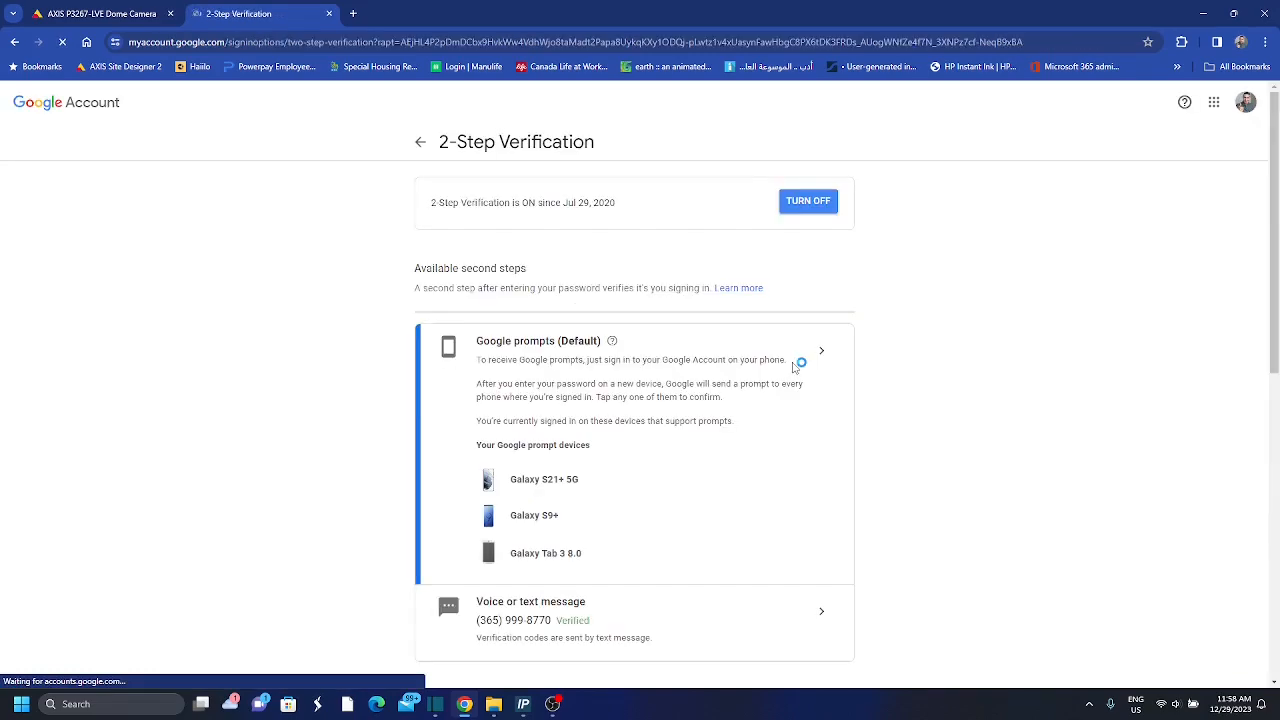
{"action": "scroll", "coordinate": [680, 395], "scroll_direction": "down", "scroll_amount": 4}
{"action": "scroll", "coordinate": [686, 393], "scroll_direction": "down", "scroll_amount": 2}
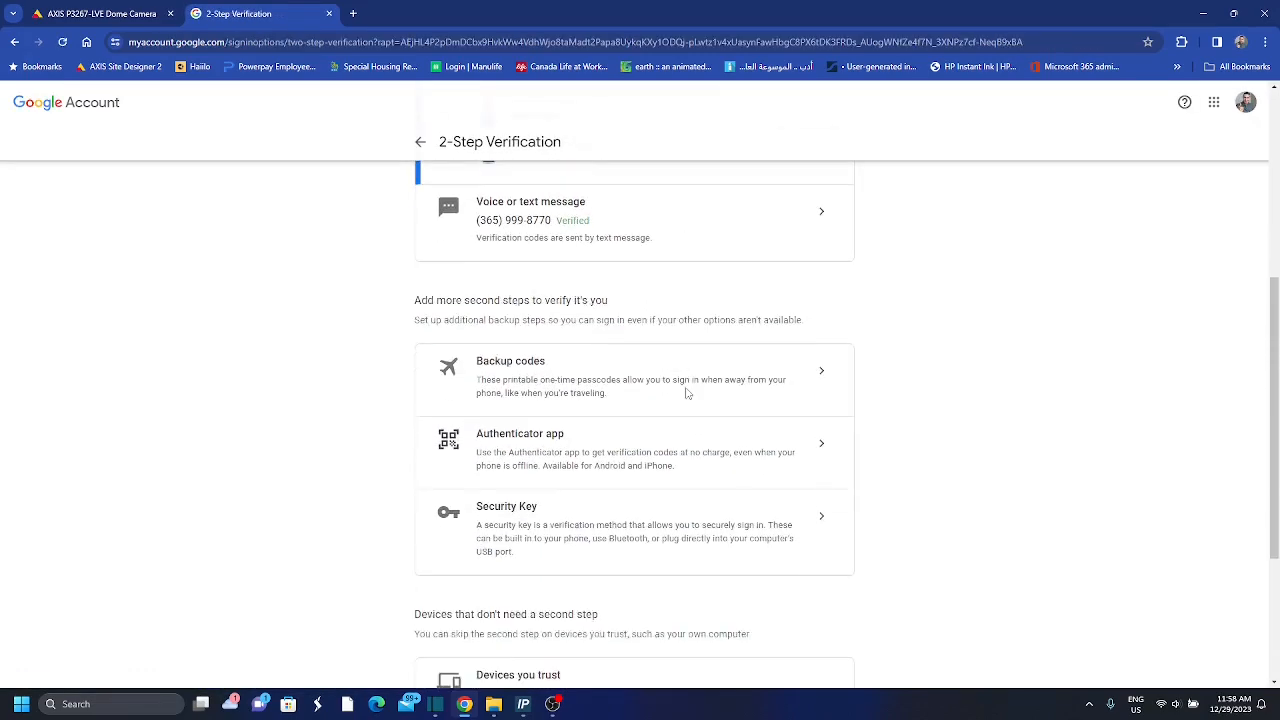
{"action": "scroll", "coordinate": [686, 393], "scroll_direction": "down", "scroll_amount": 2}
{"action": "scroll", "coordinate": [686, 393], "scroll_direction": "down", "scroll_amount": 1}
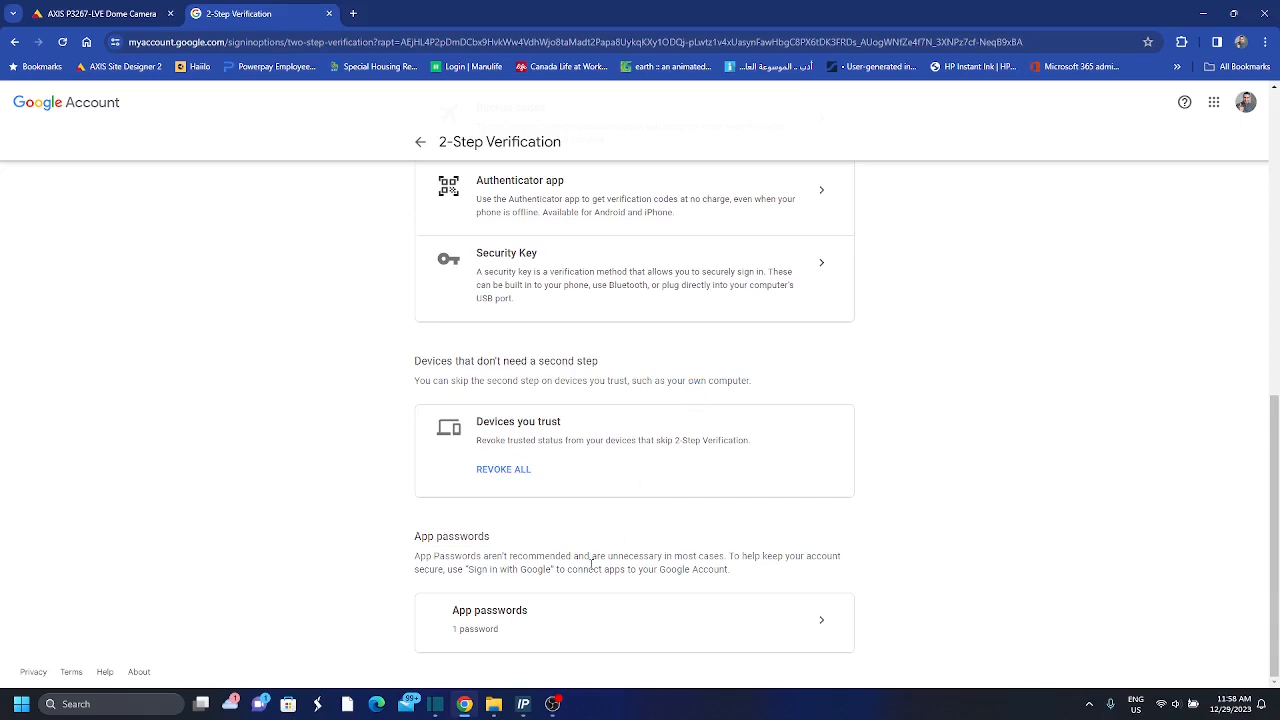
Revoke the old Axis P3267 app password.
{"action": "left_click", "coordinate": [821, 620]}
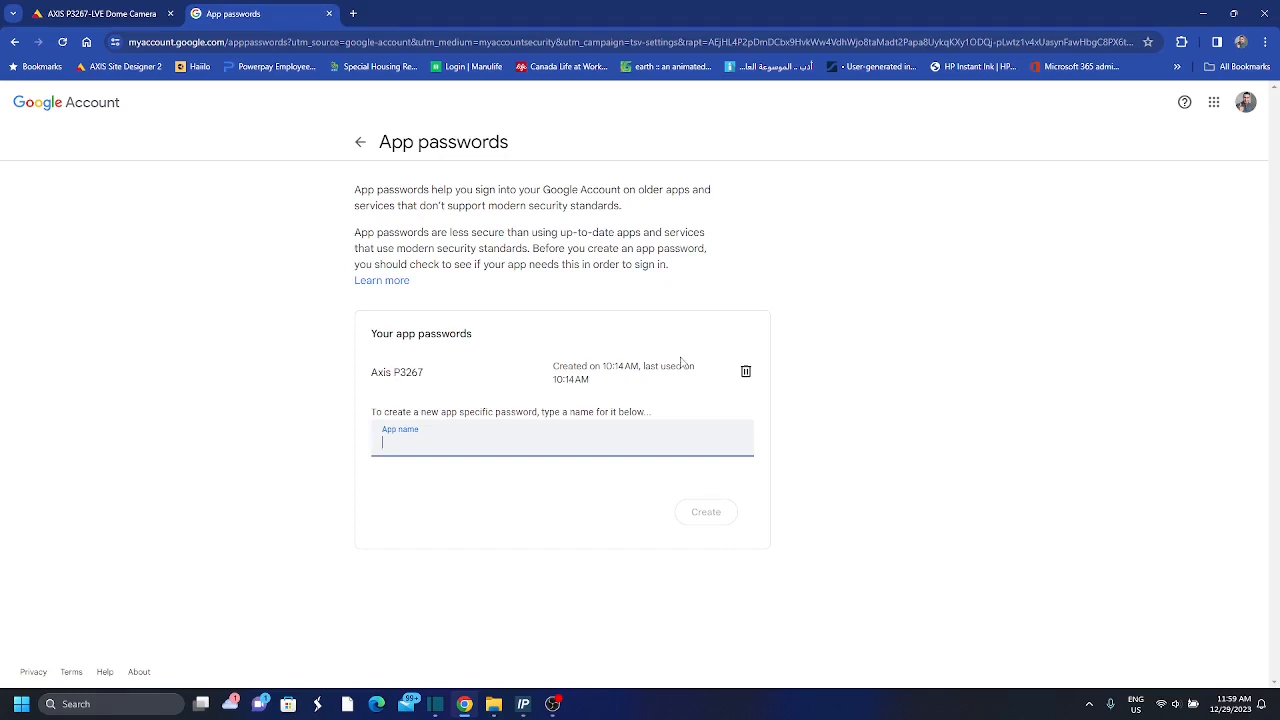
{"action": "left_click", "coordinate": [745, 372]}
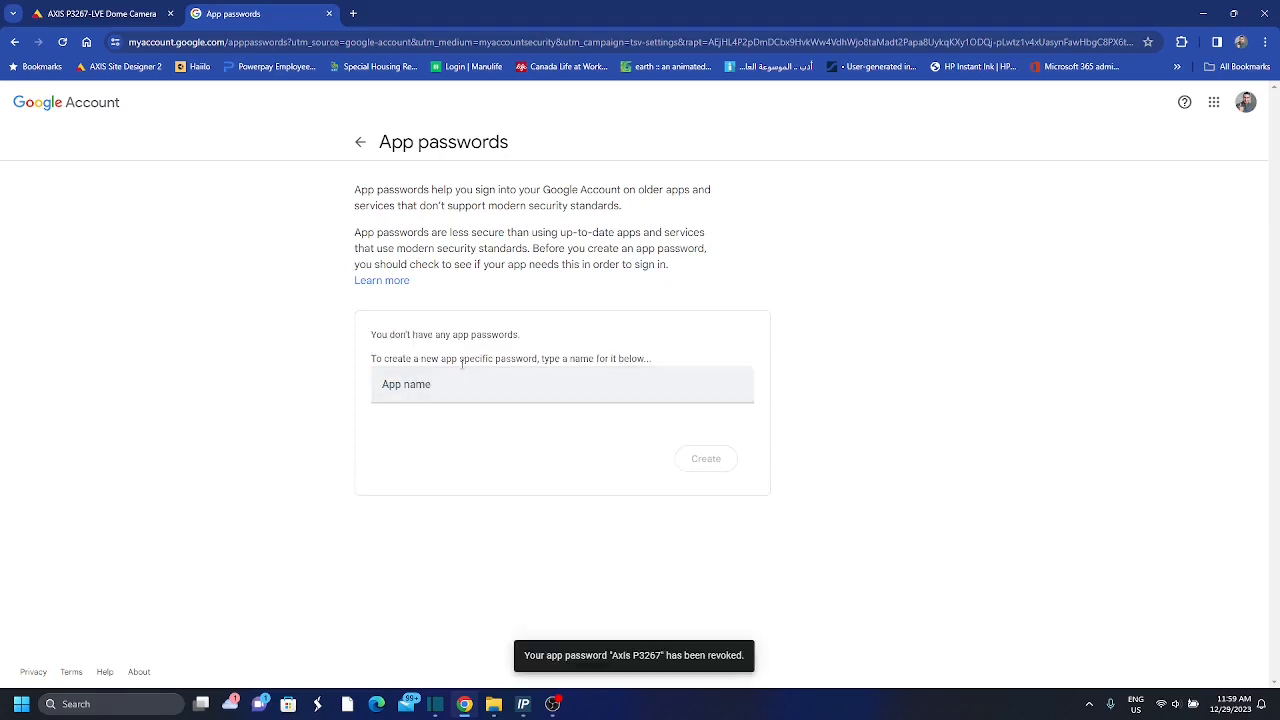
{"action": "left_click", "coordinate": [488, 385]}
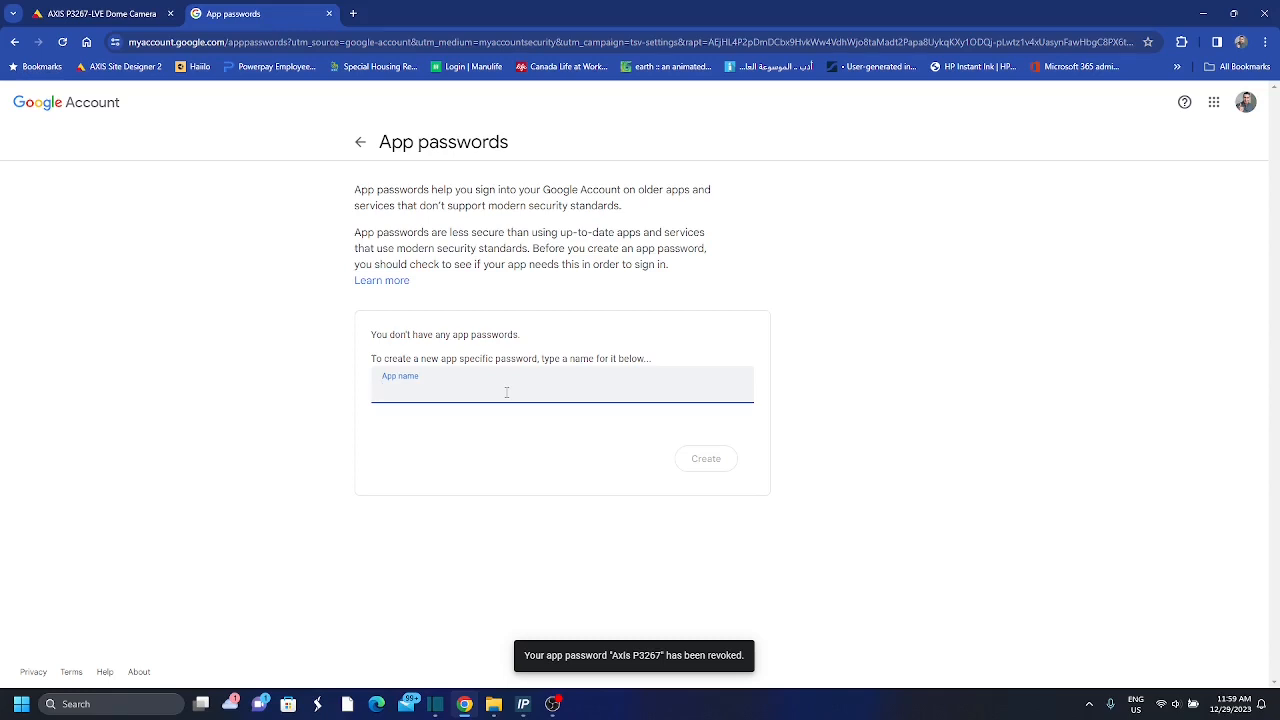
{"action": "type", "text": "Axis P3267"}
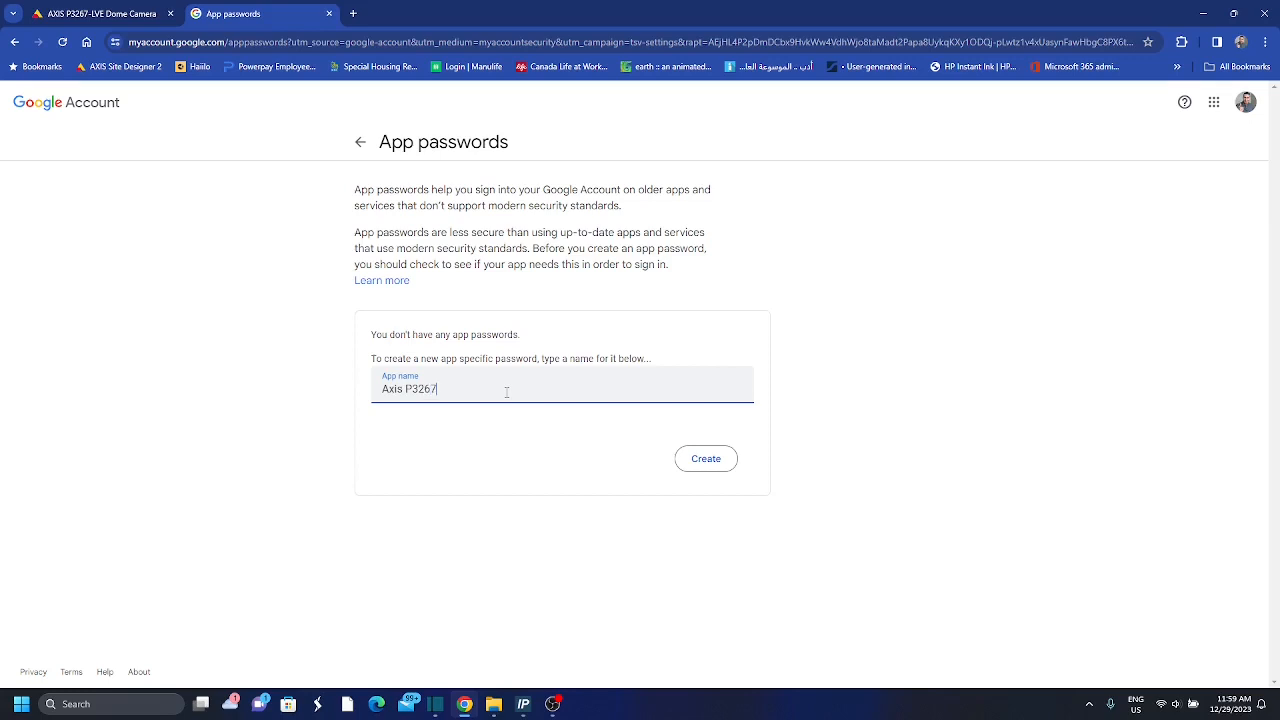
Generate a new Axis P3267 app password and copy its code.
{"action": "left_click", "coordinate": [705, 458]}
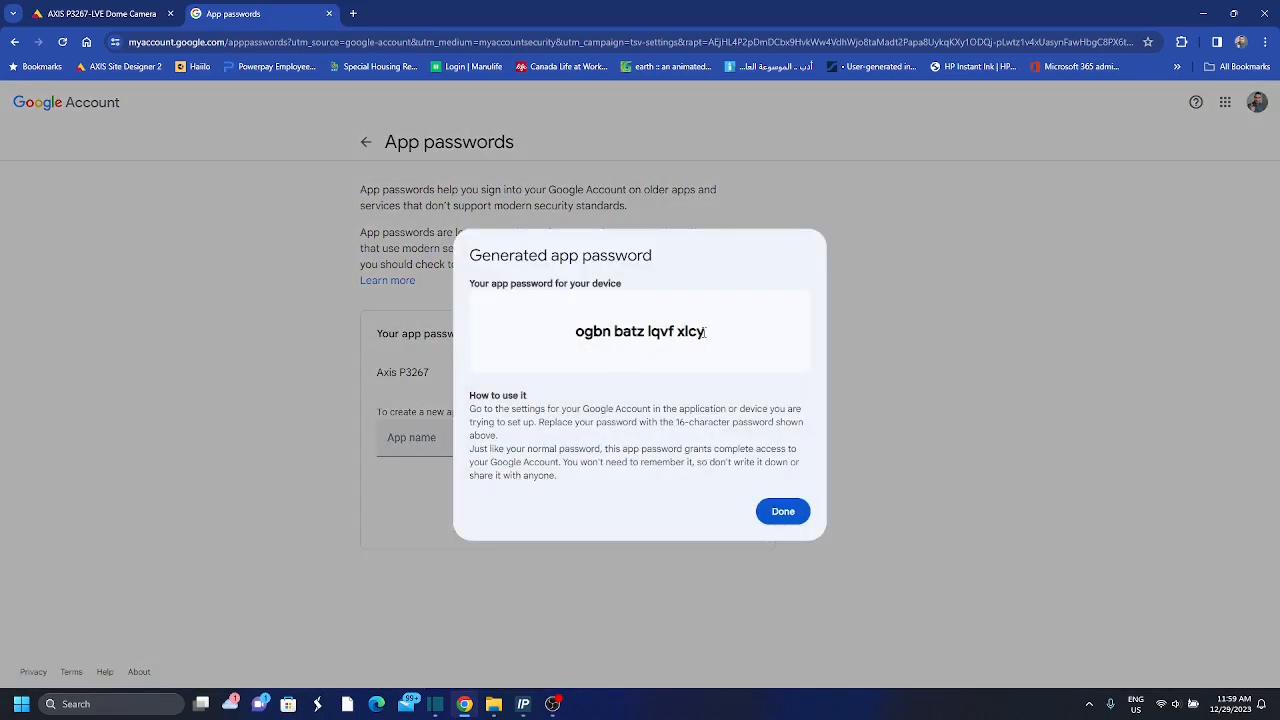
{"action": "left_click_drag", "start_coordinate": [705, 333], "coordinate": [572, 335]}
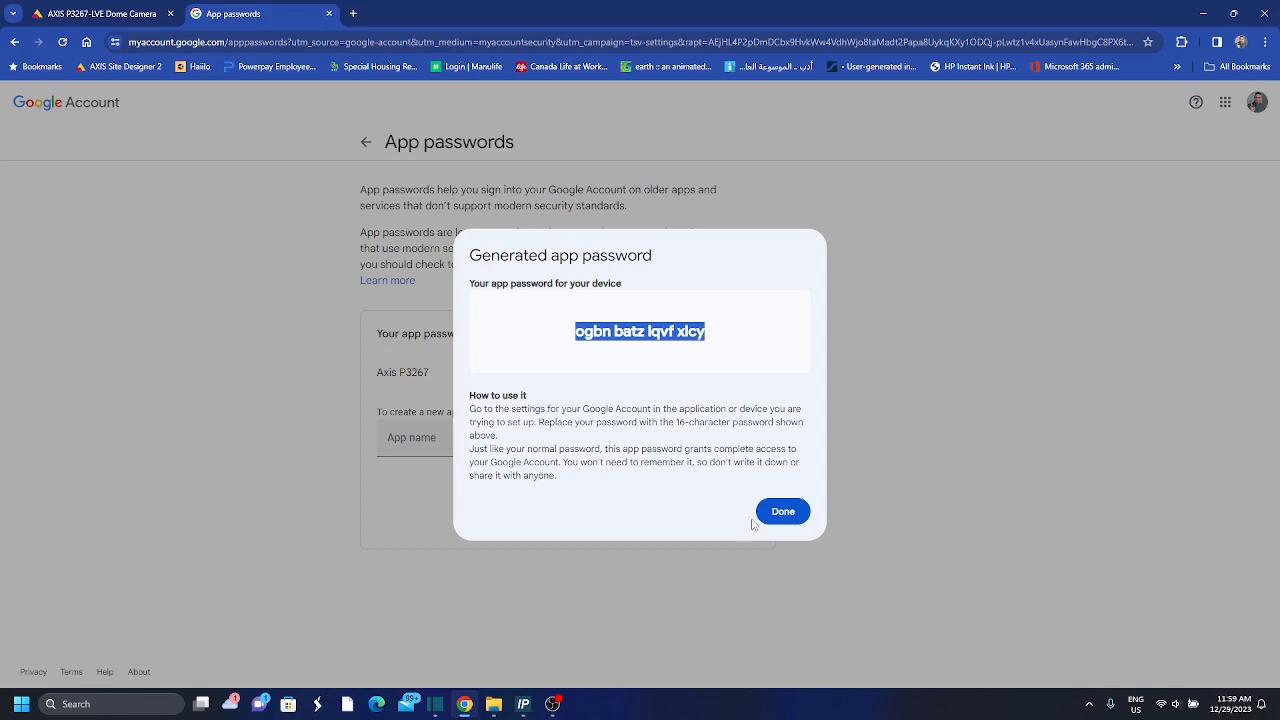
{"action": "left_click", "coordinate": [784, 514]}
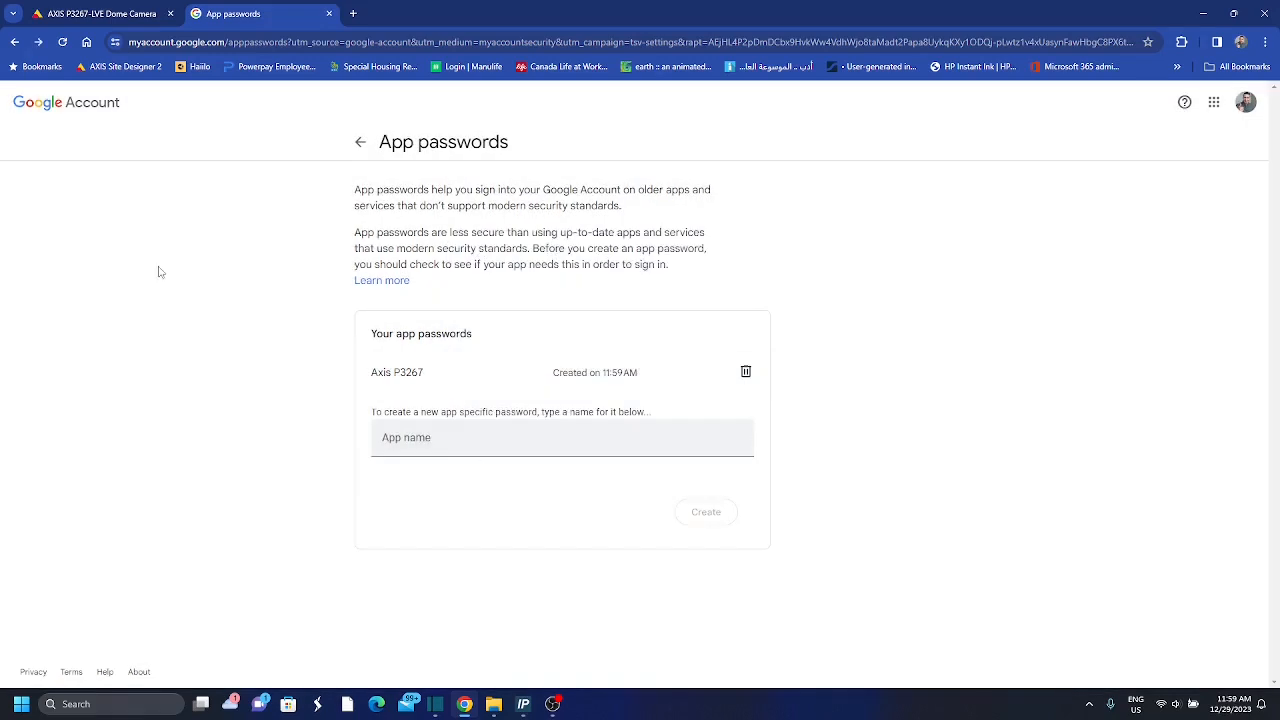
Paste the new app password into the recipient form and send a test email.
{"action": "left_click", "coordinate": [95, 13]}
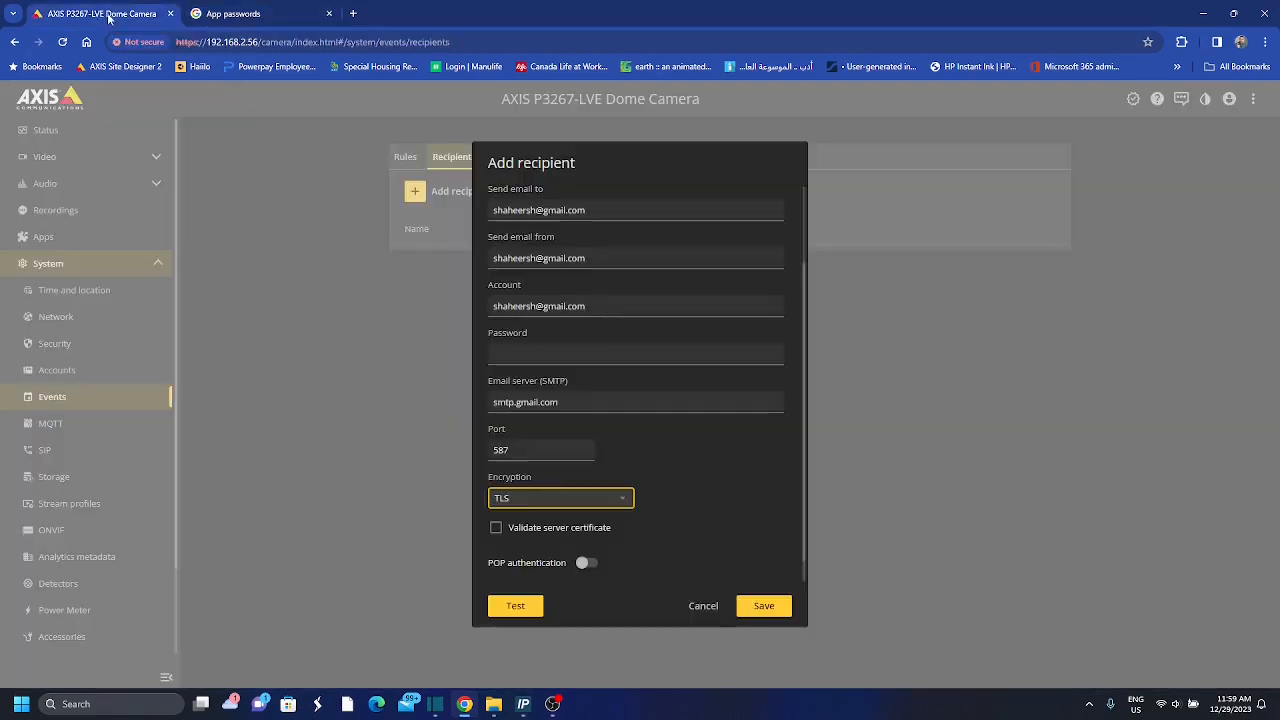
{"action": "left_click", "coordinate": [534, 356]}
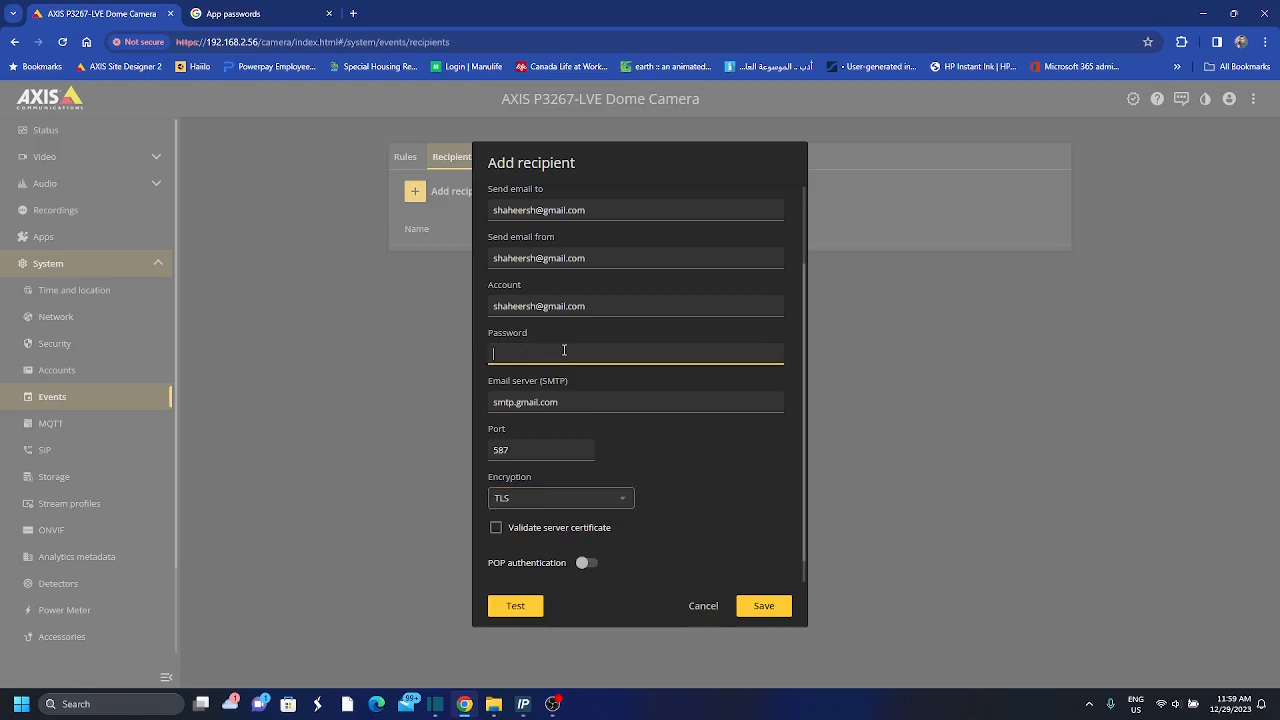
{"action": "key", "text": "ctrl+v"}
{"action": "scroll", "coordinate": [625, 552], "scroll_direction": "down", "scroll_amount": 1}
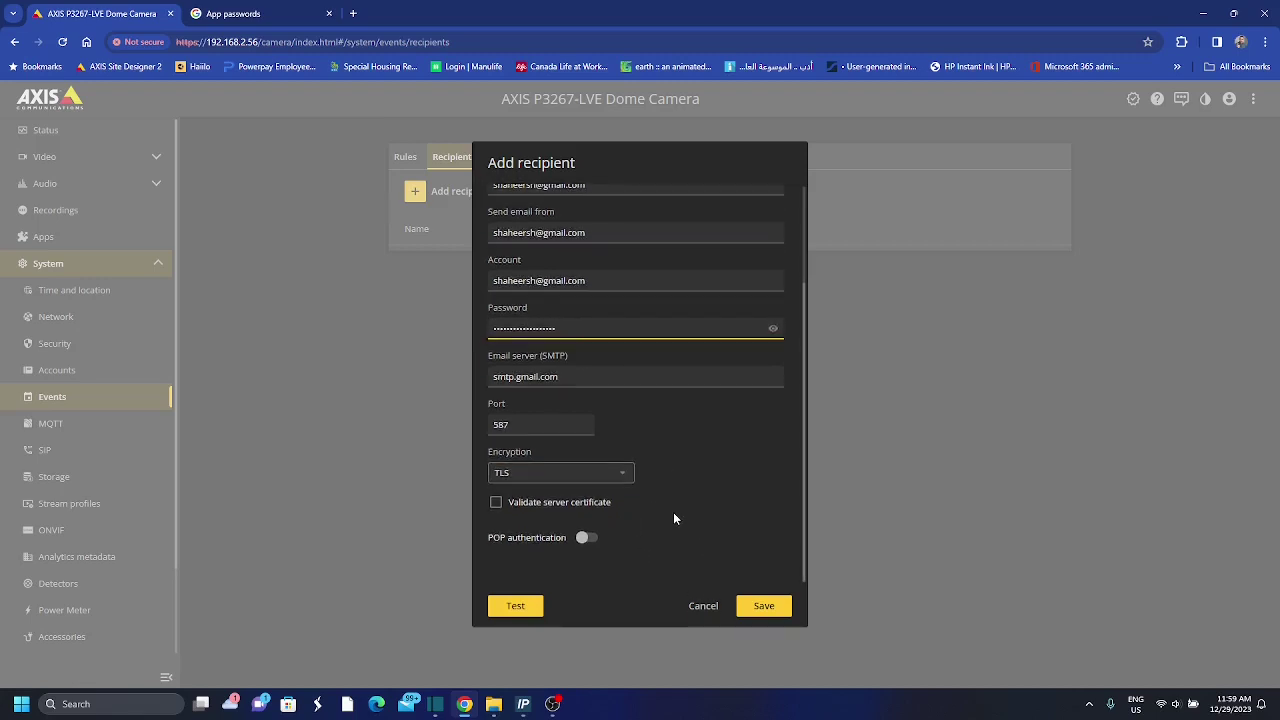
{"action": "left_click", "coordinate": [516, 607]}
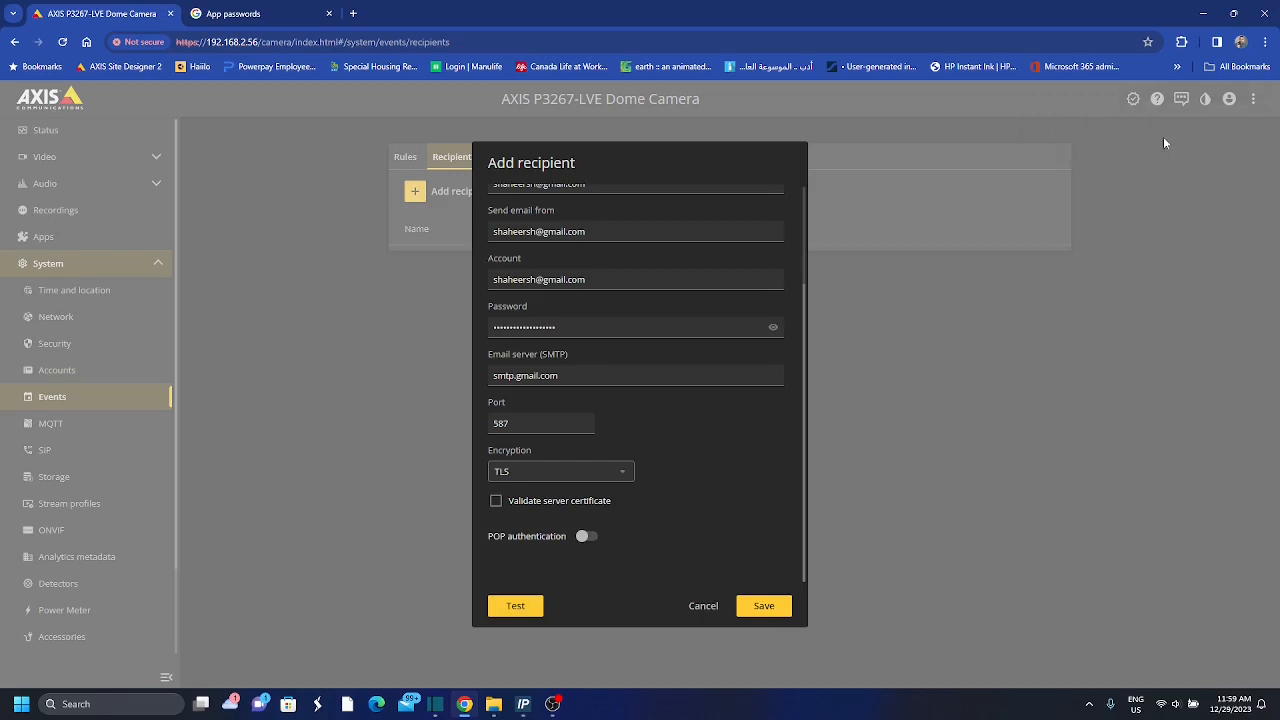
{"action": "left_click", "coordinate": [352, 13]}
{"action": "left_click", "coordinate": [484, 348]}
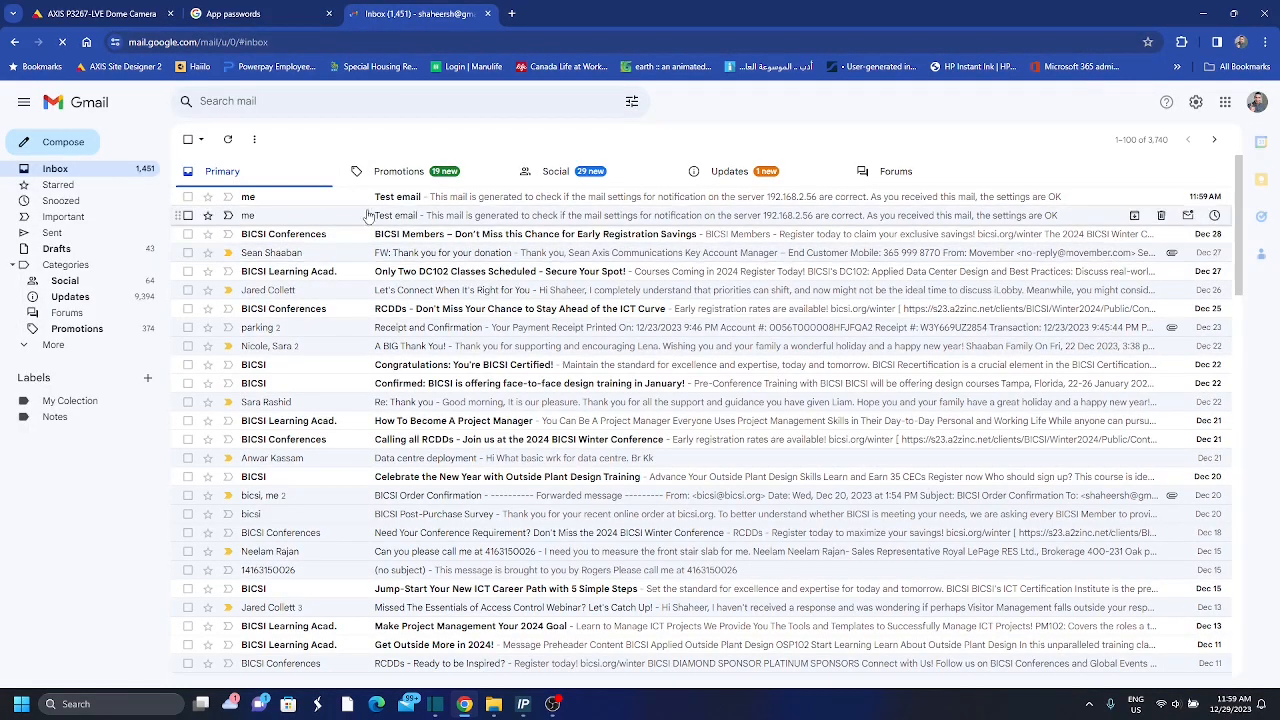
{"action": "left_click", "coordinate": [407, 197]}
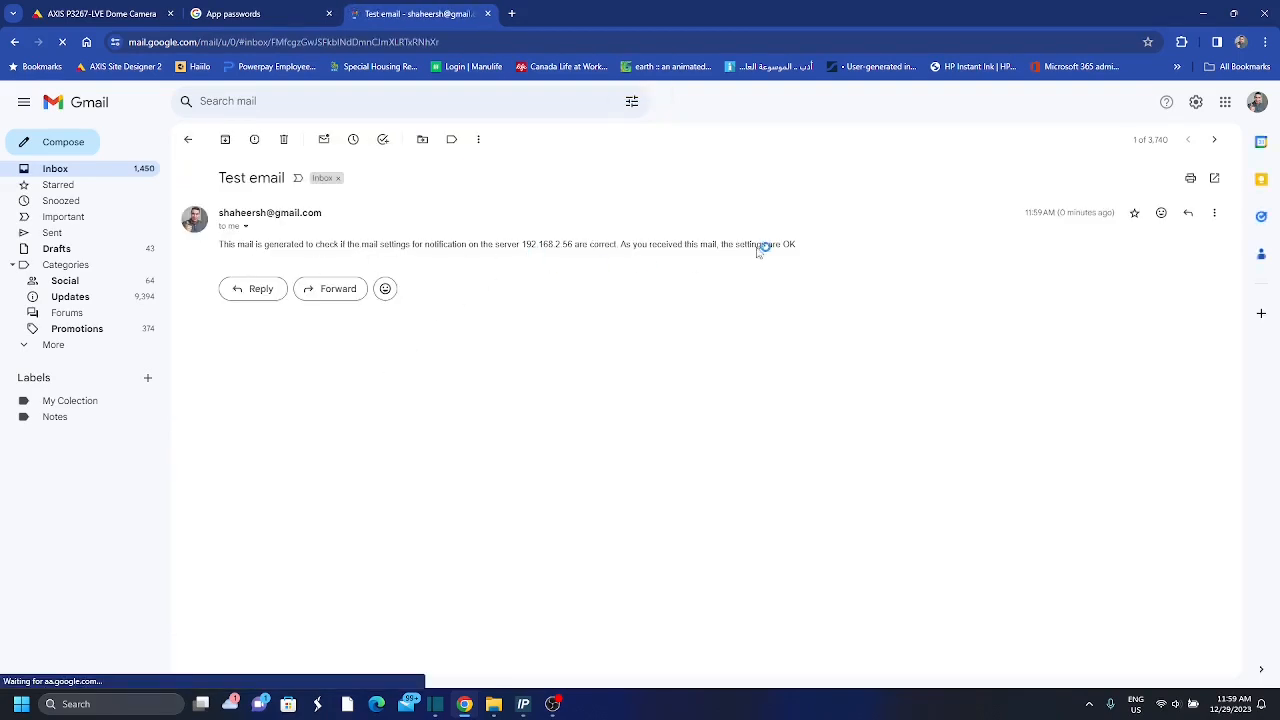
{"action": "left_click", "coordinate": [489, 14]}
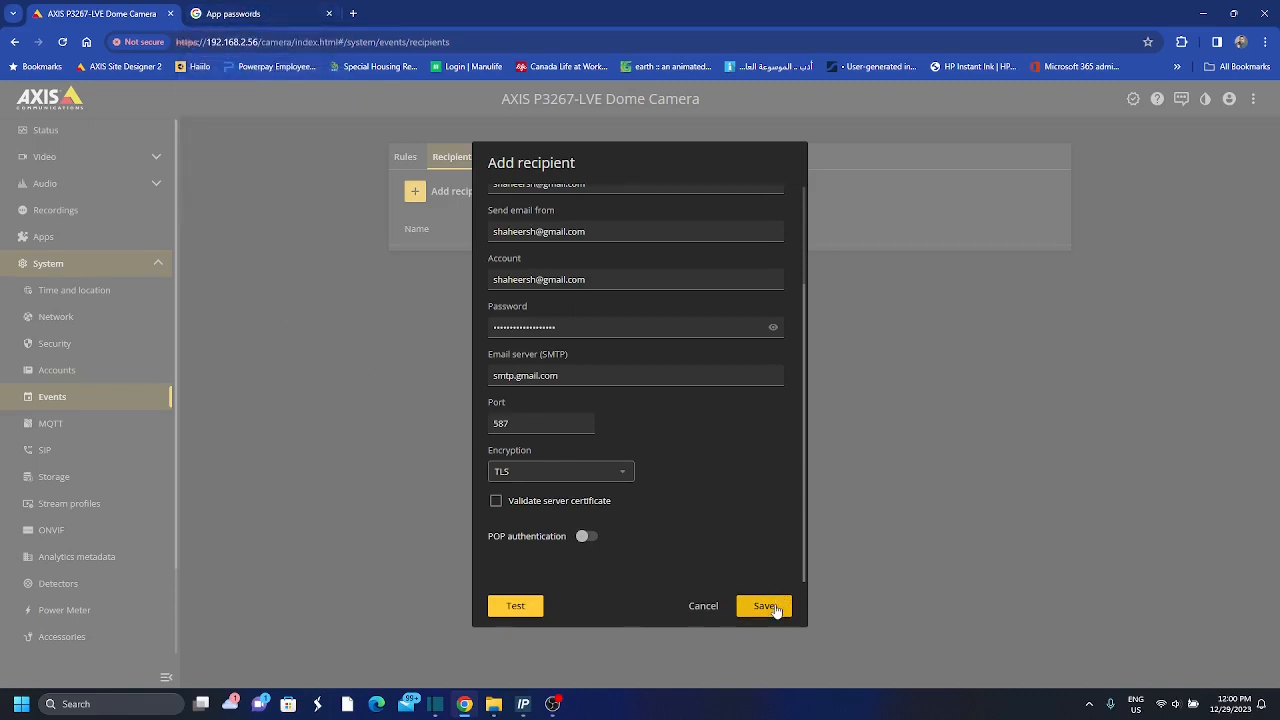
Save the email recipient and start a new event rule from the Rules list.
{"action": "left_click", "coordinate": [771, 606]}
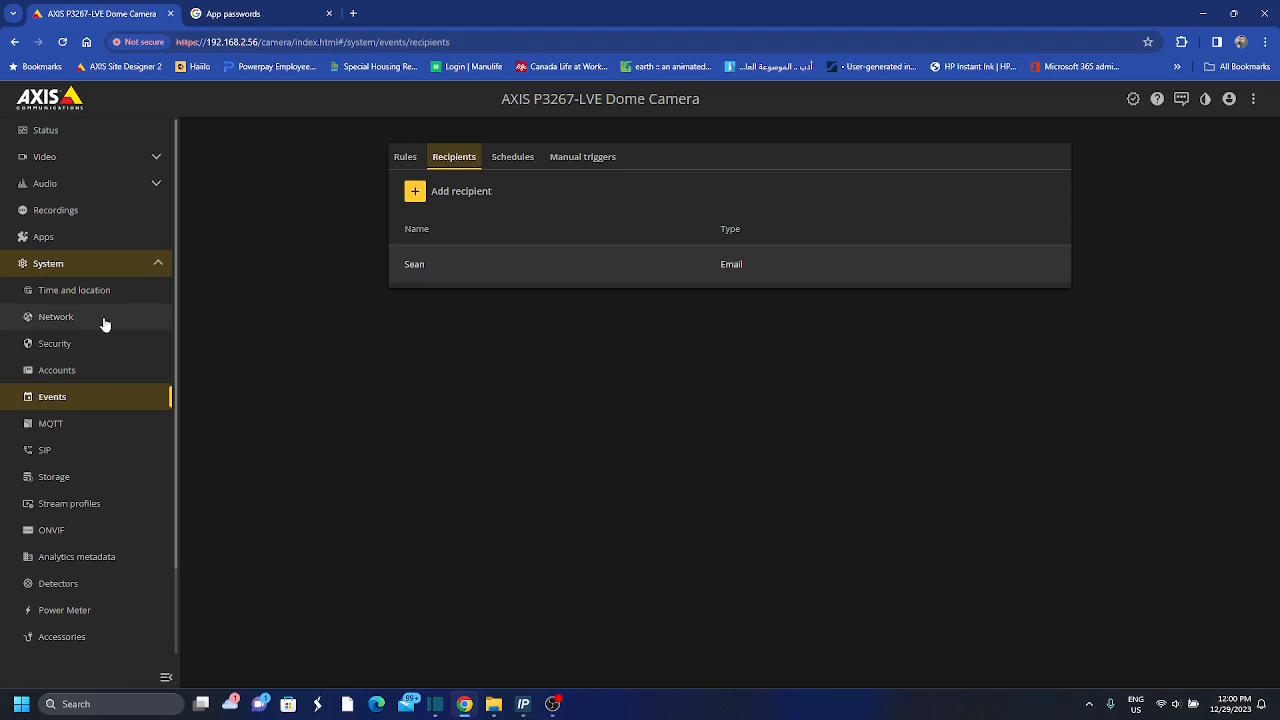
{"action": "left_click", "coordinate": [406, 157]}
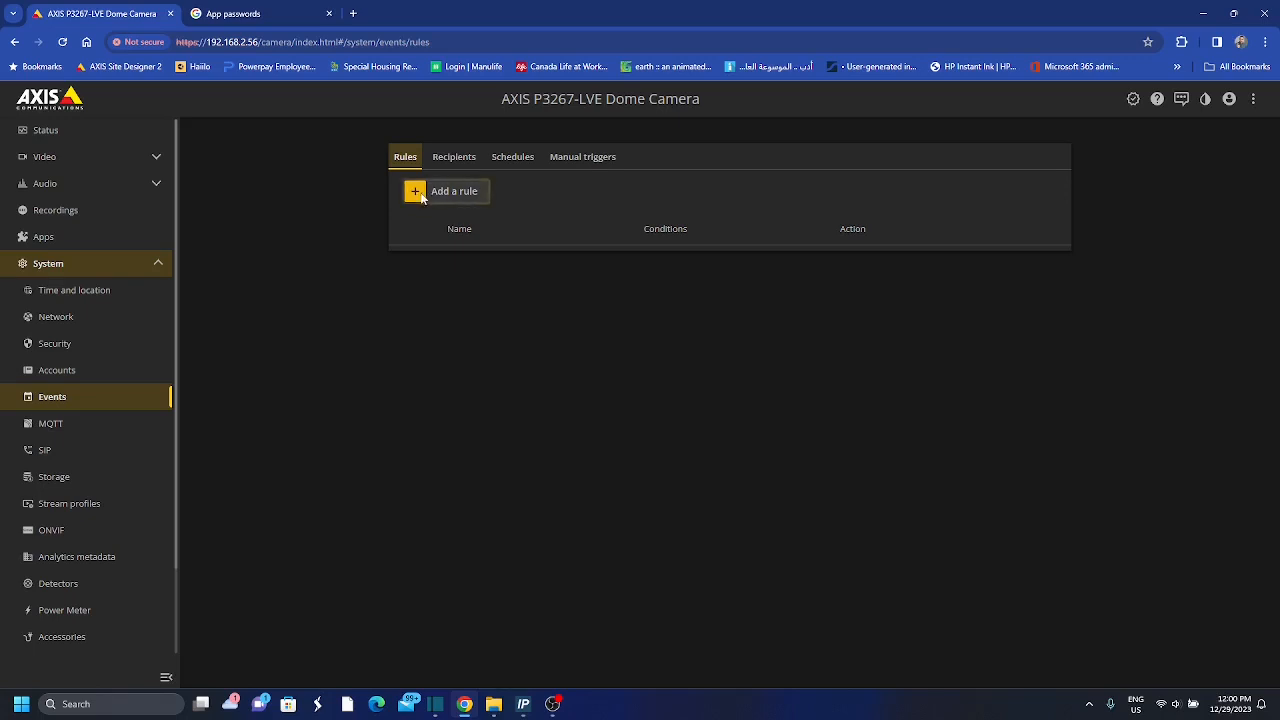
{"action": "left_click", "coordinate": [418, 196]}
Name the rule 'Send email if spray', fixing a typo along the way.
{"action": "left_click", "coordinate": [506, 244]}
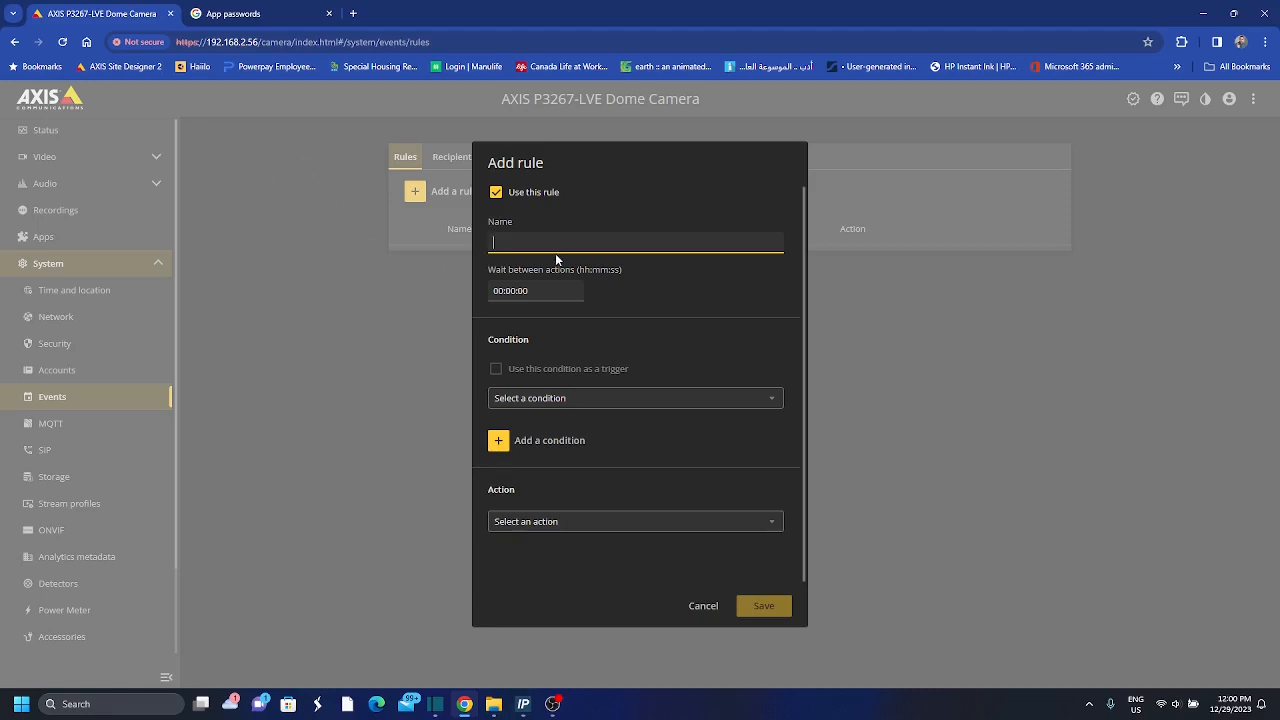
{"action": "type", "text": "s"}
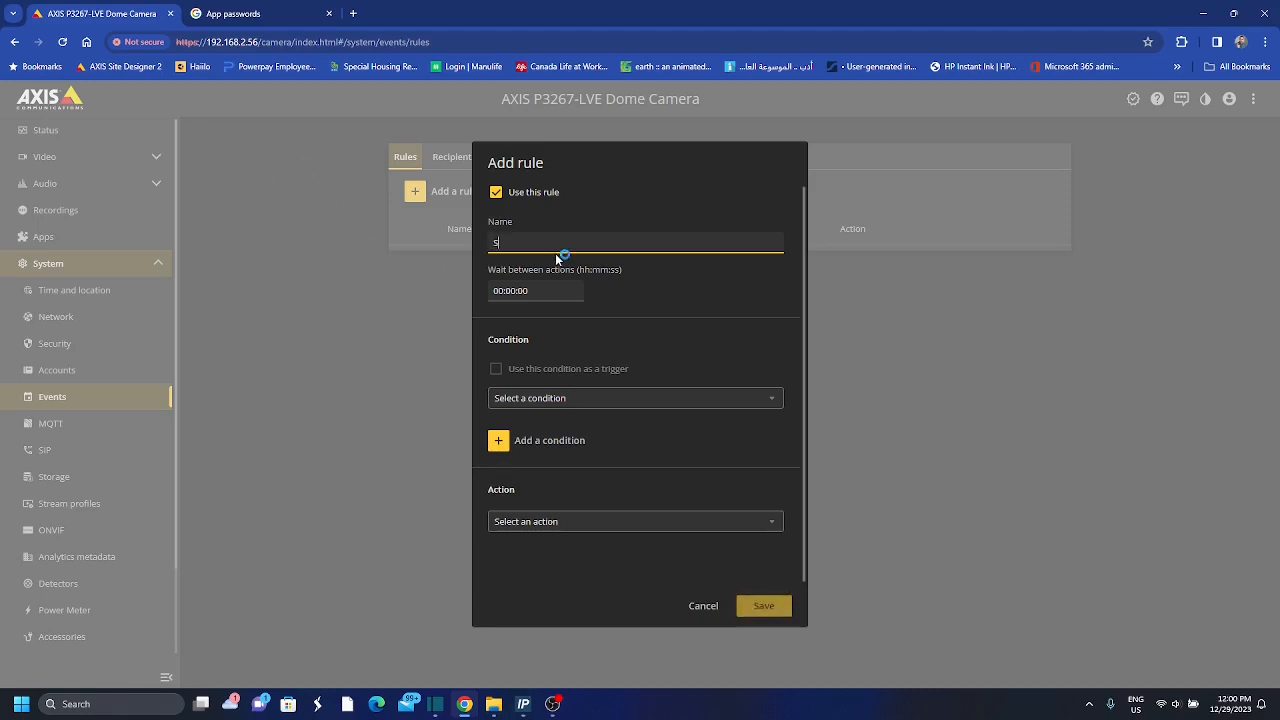
{"action": "type", "text": "emnd"}
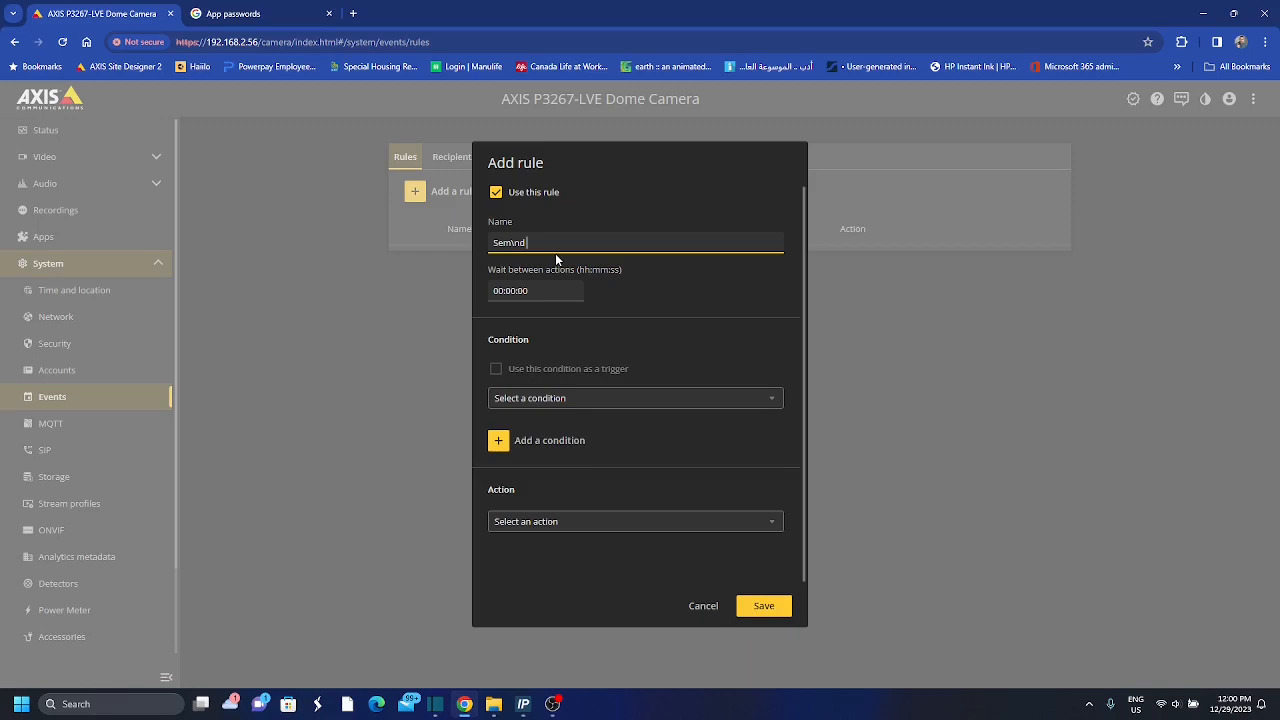
{"action": "key", "text": "BackSpace"}
{"action": "key", "text": "BackSpace"}
{"action": "type", "text": "nd"}
{"action": "type", "text": " e"}
{"action": "type", "text": " s"}
Choose Tampering under Video as the rule's trigger condition.
{"action": "left_click", "coordinate": [527, 398]}
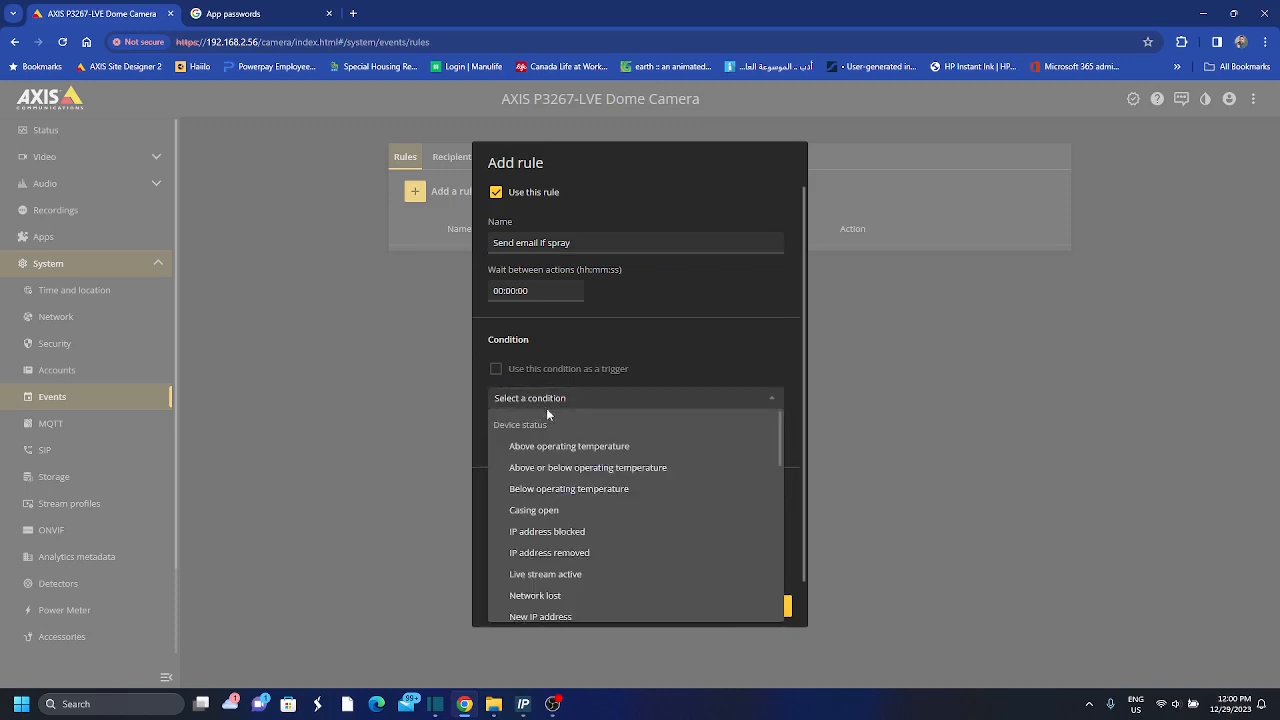
{"action": "scroll", "coordinate": [634, 514], "scroll_direction": "down", "scroll_amount": 3}
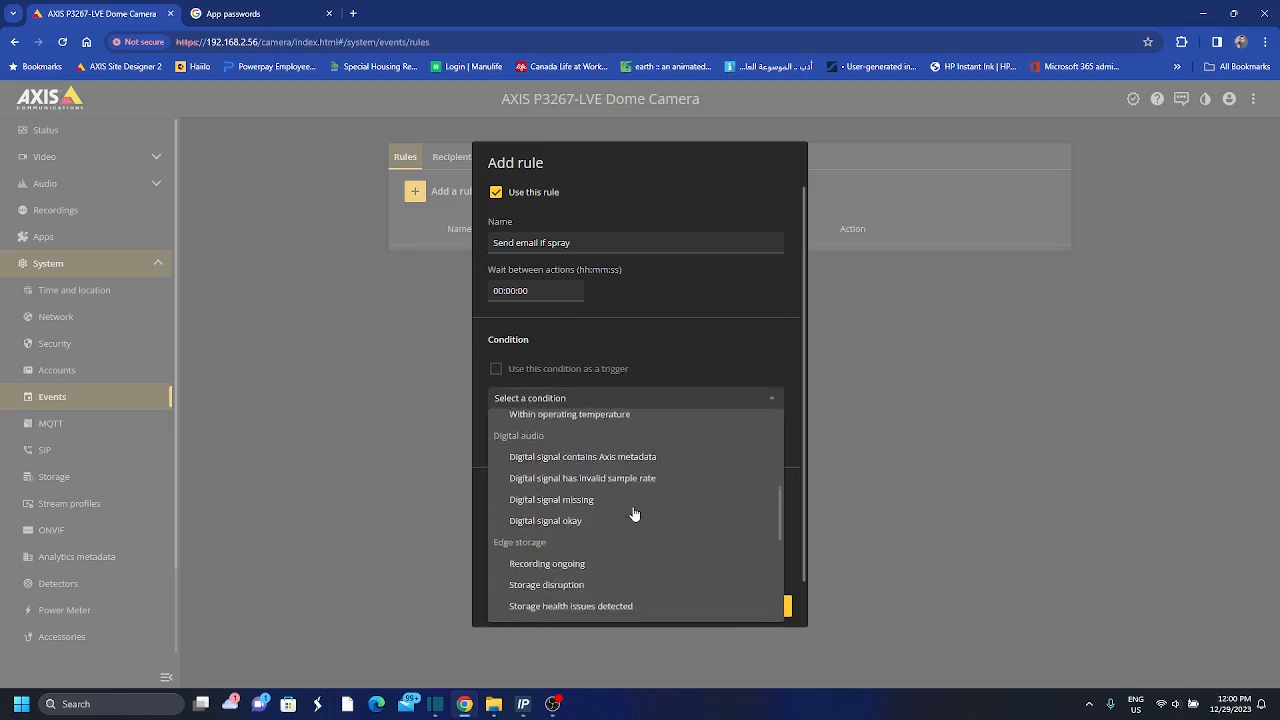
{"action": "scroll", "coordinate": [634, 514], "scroll_direction": "down", "scroll_amount": 5}
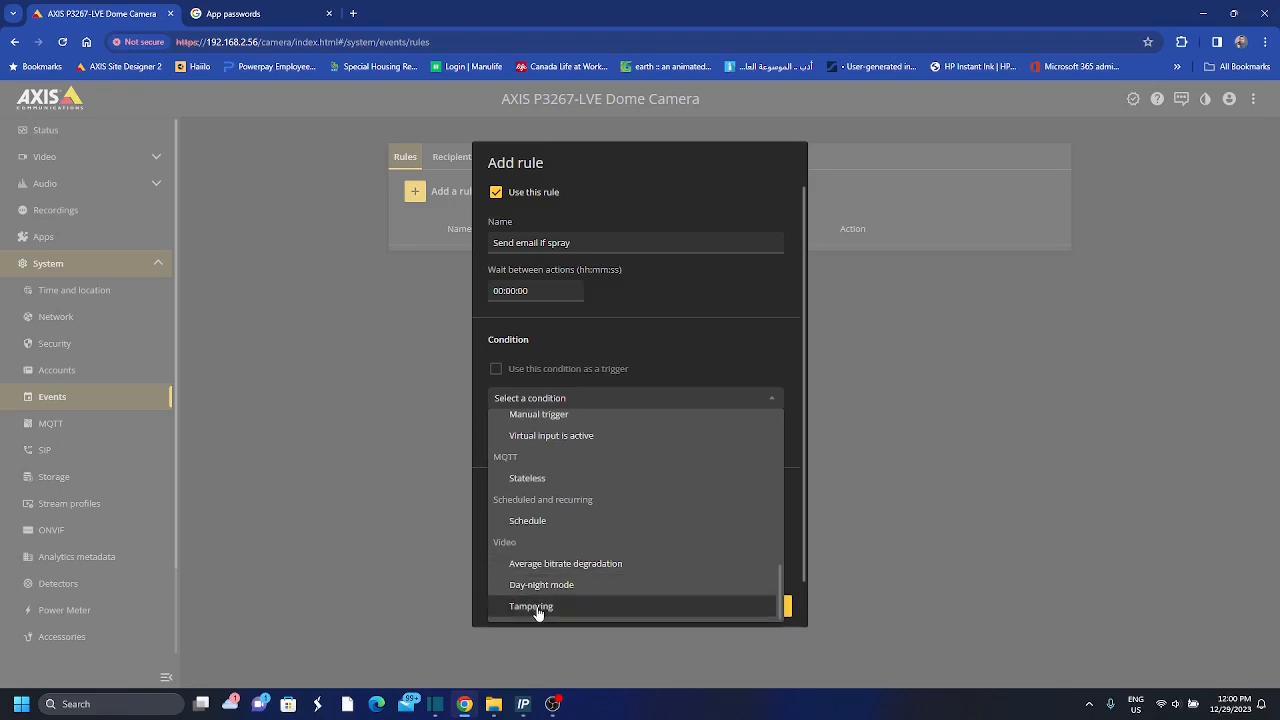
{"action": "left_click", "coordinate": [538, 608]}
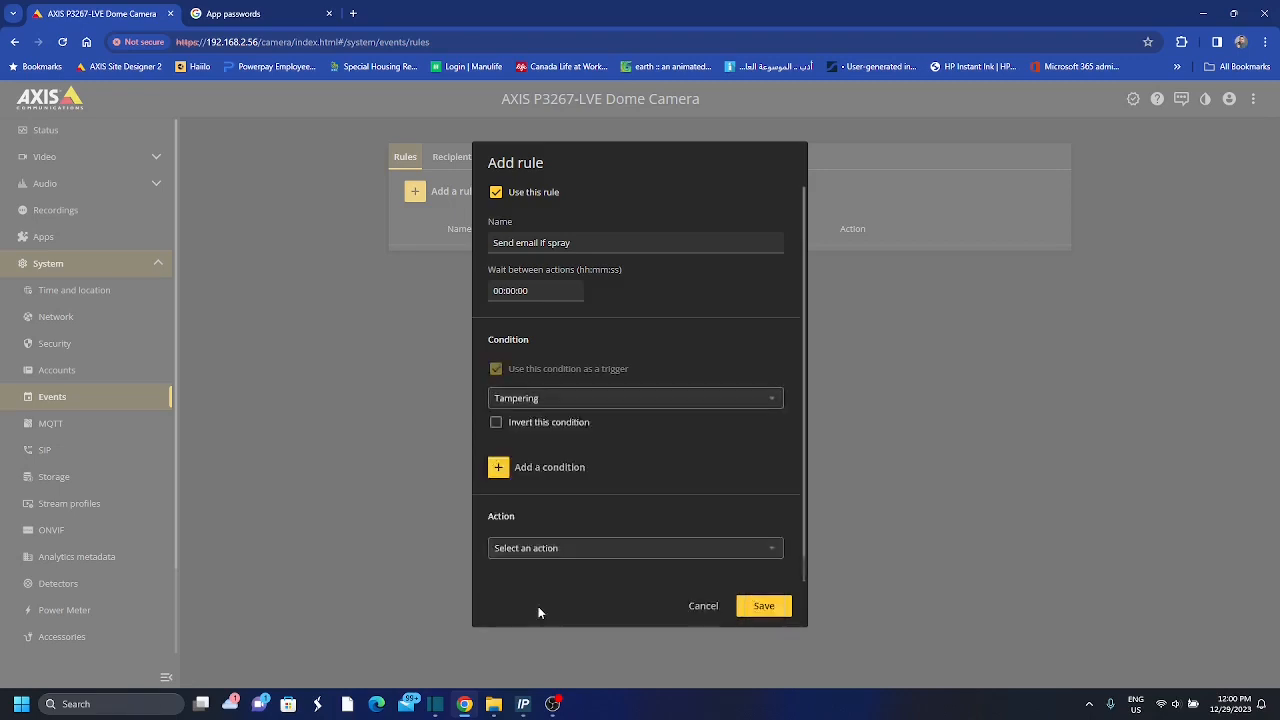
{"action": "scroll", "coordinate": [563, 353], "scroll_direction": "down", "scroll_amount": 1}
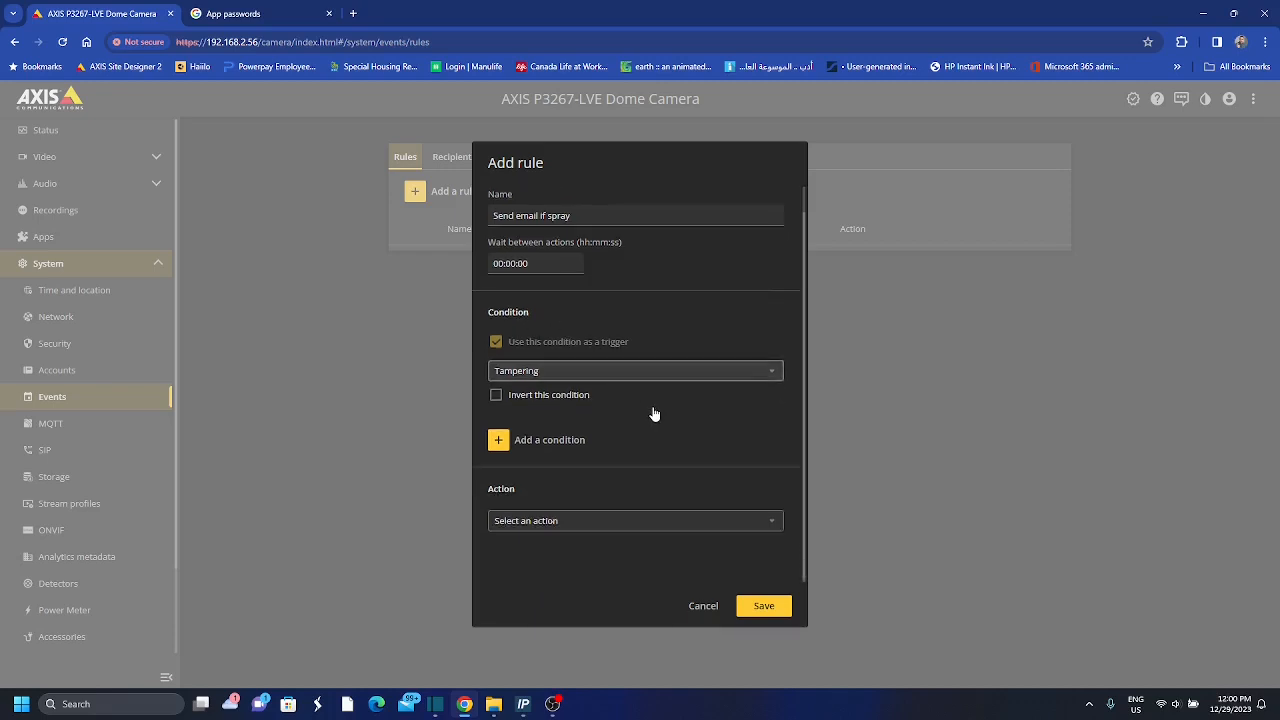
Set the action to 'Send notification to email' addressed to saved recipient Sean.
{"action": "left_click", "coordinate": [575, 548]}
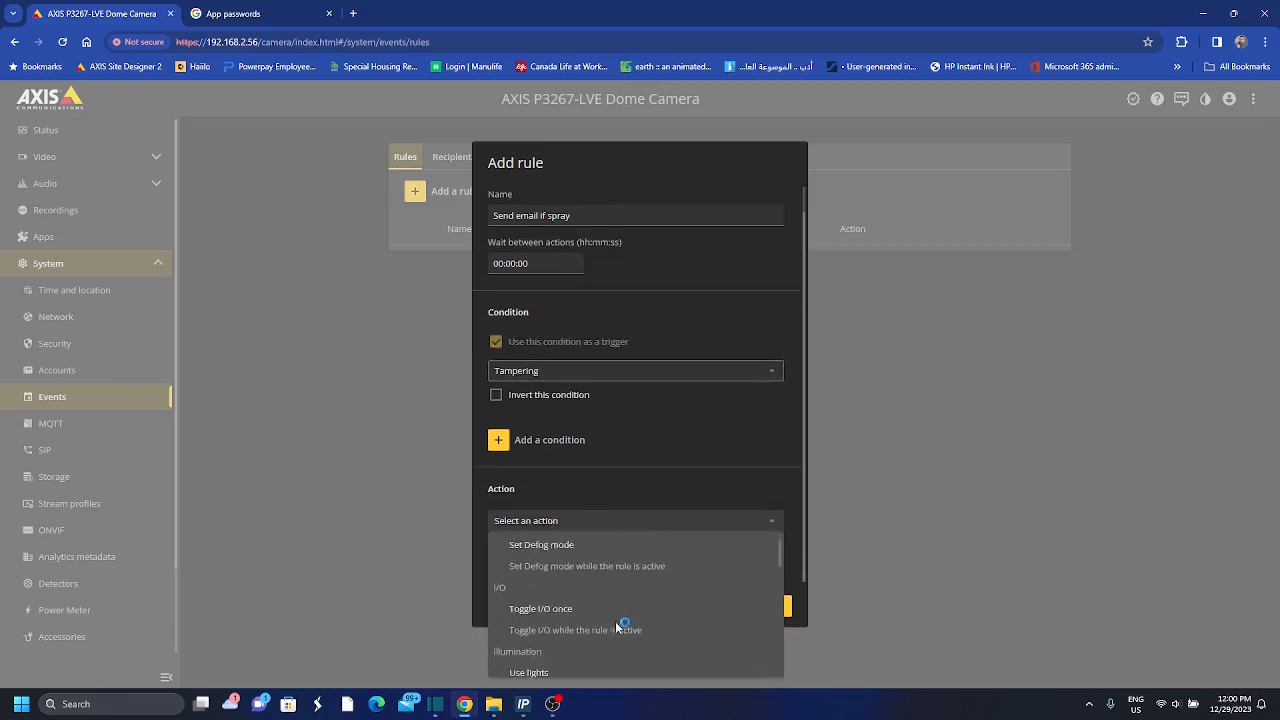
{"action": "scroll", "coordinate": [615, 600], "scroll_direction": "down", "scroll_amount": 5}
{"action": "scroll", "coordinate": [617, 624], "scroll_direction": "down", "scroll_amount": 3}
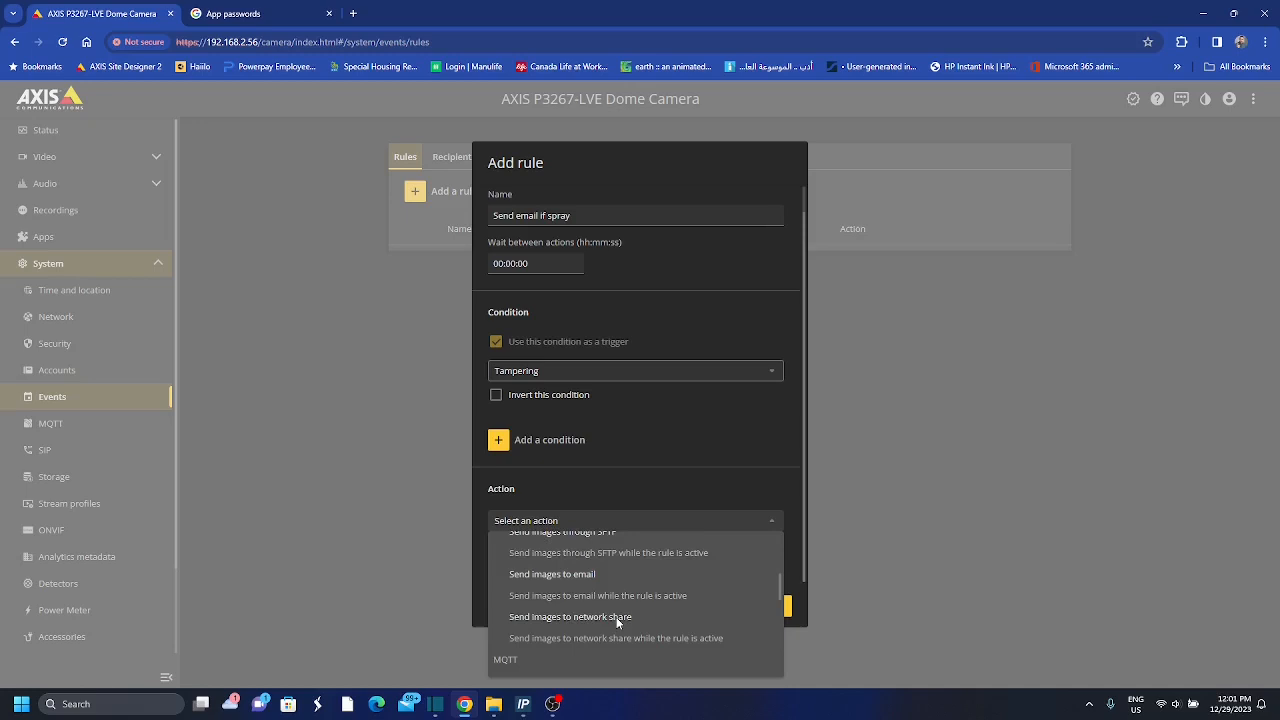
{"action": "scroll", "coordinate": [616, 617], "scroll_direction": "down", "scroll_amount": 2}
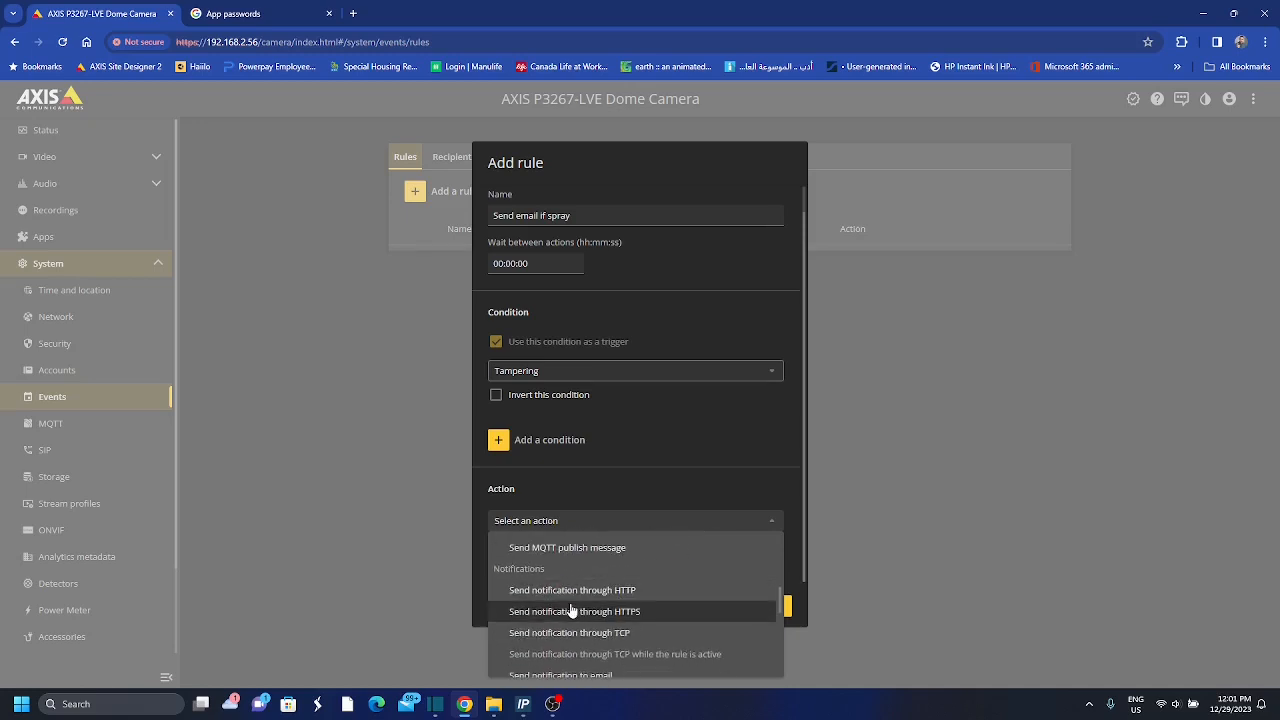
{"action": "scroll", "coordinate": [572, 612], "scroll_direction": "down", "scroll_amount": 2}
{"action": "scroll", "coordinate": [551, 617], "scroll_direction": "up", "scroll_amount": 1}
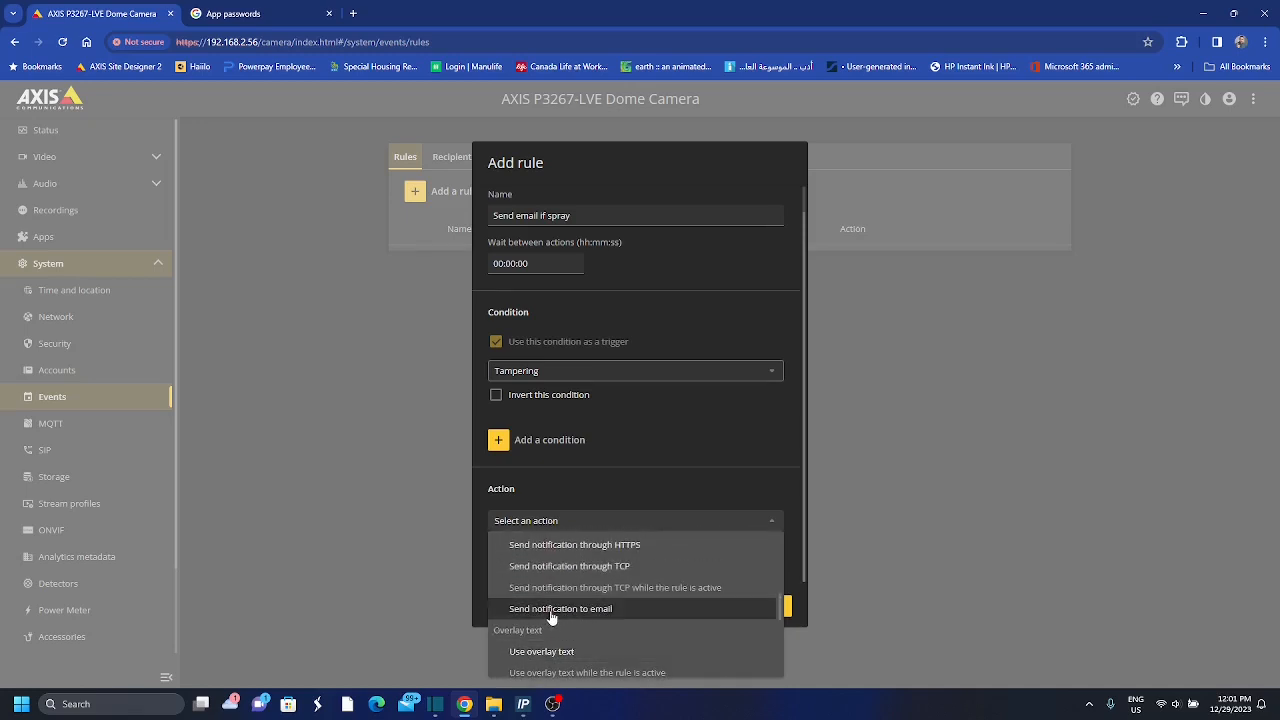
{"action": "left_click", "coordinate": [582, 612]}
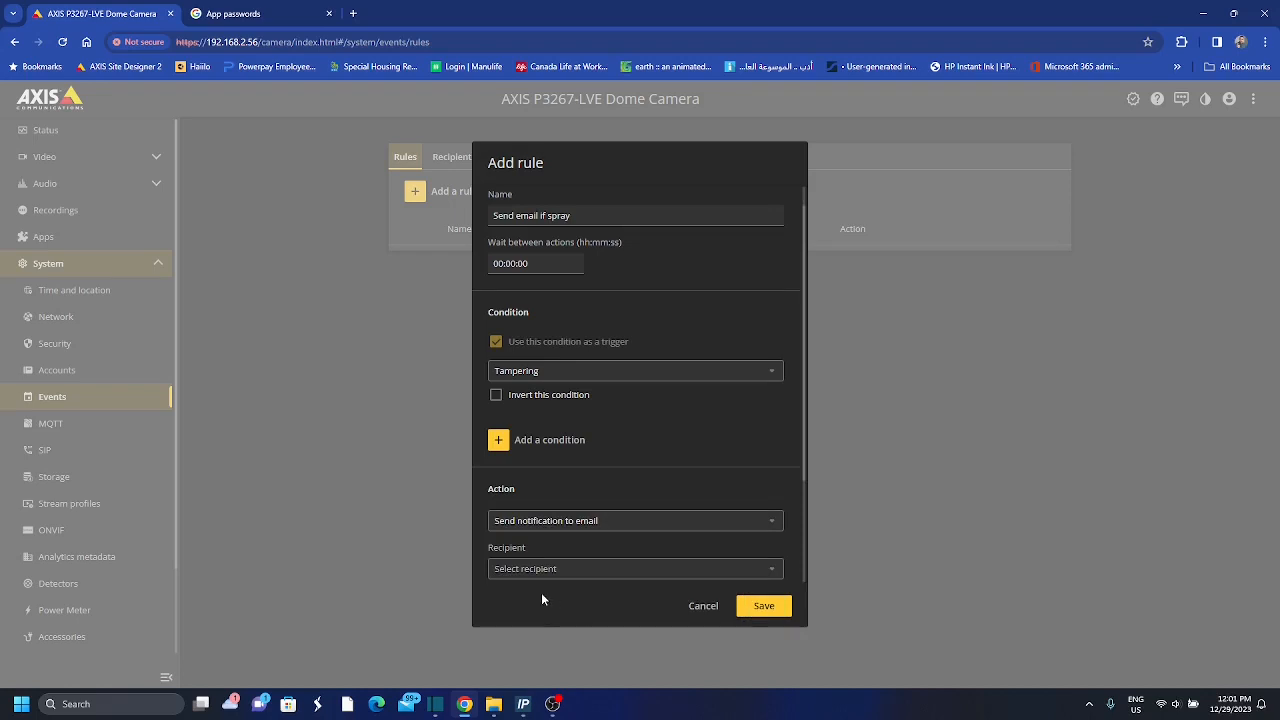
{"action": "left_click", "coordinate": [556, 570]}
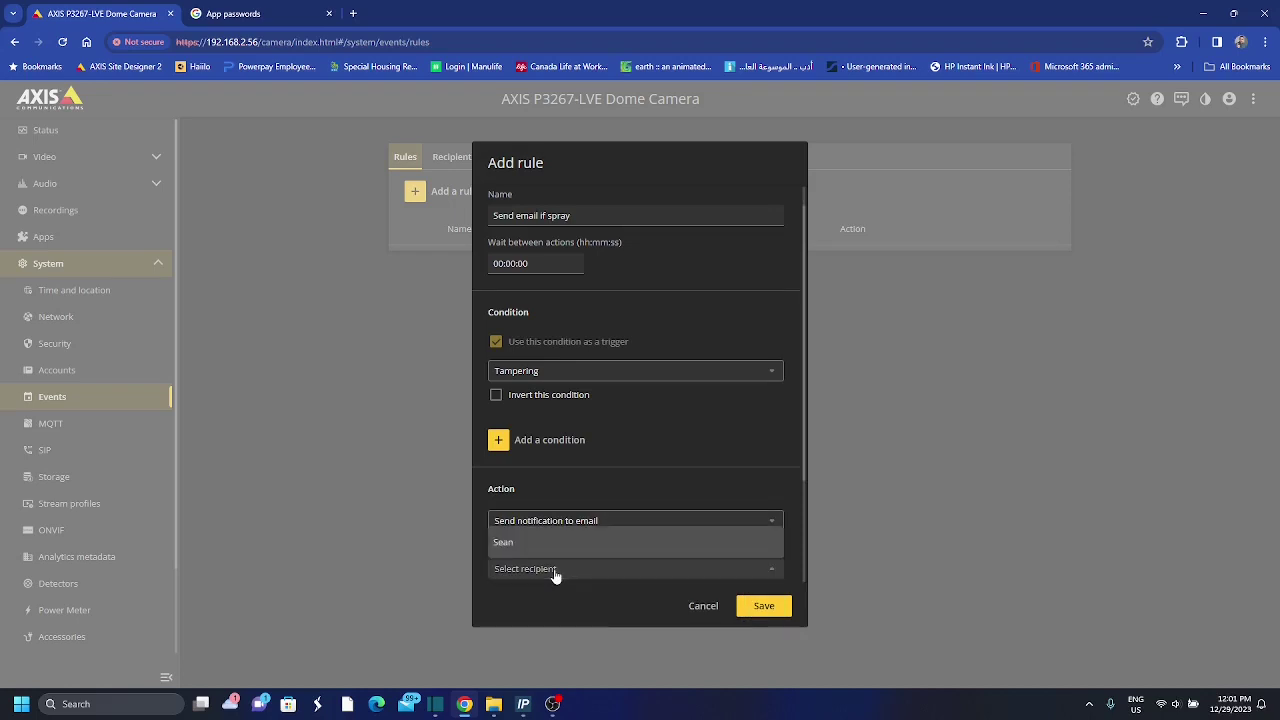
{"action": "left_click", "coordinate": [505, 545]}
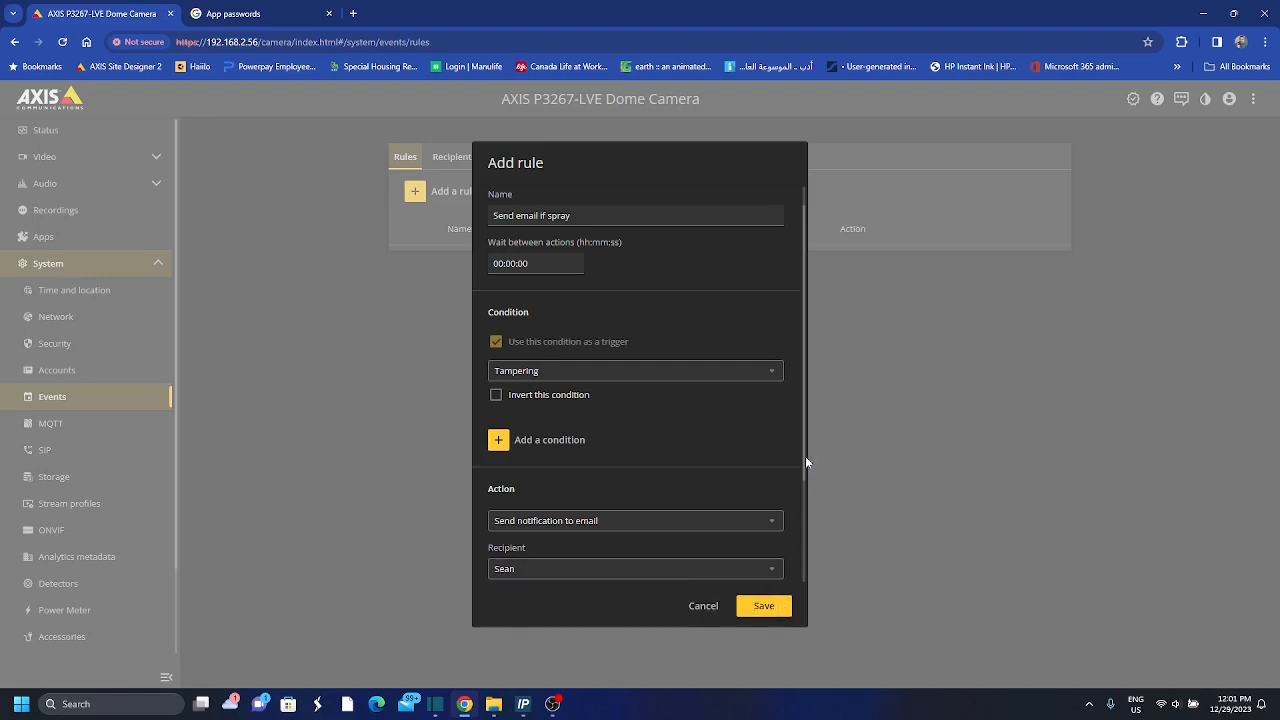
{"action": "scroll", "coordinate": [804, 456], "scroll_direction": "down", "scroll_amount": 1}
{"action": "scroll", "coordinate": [800, 512], "scroll_direction": "down", "scroll_amount": 1}
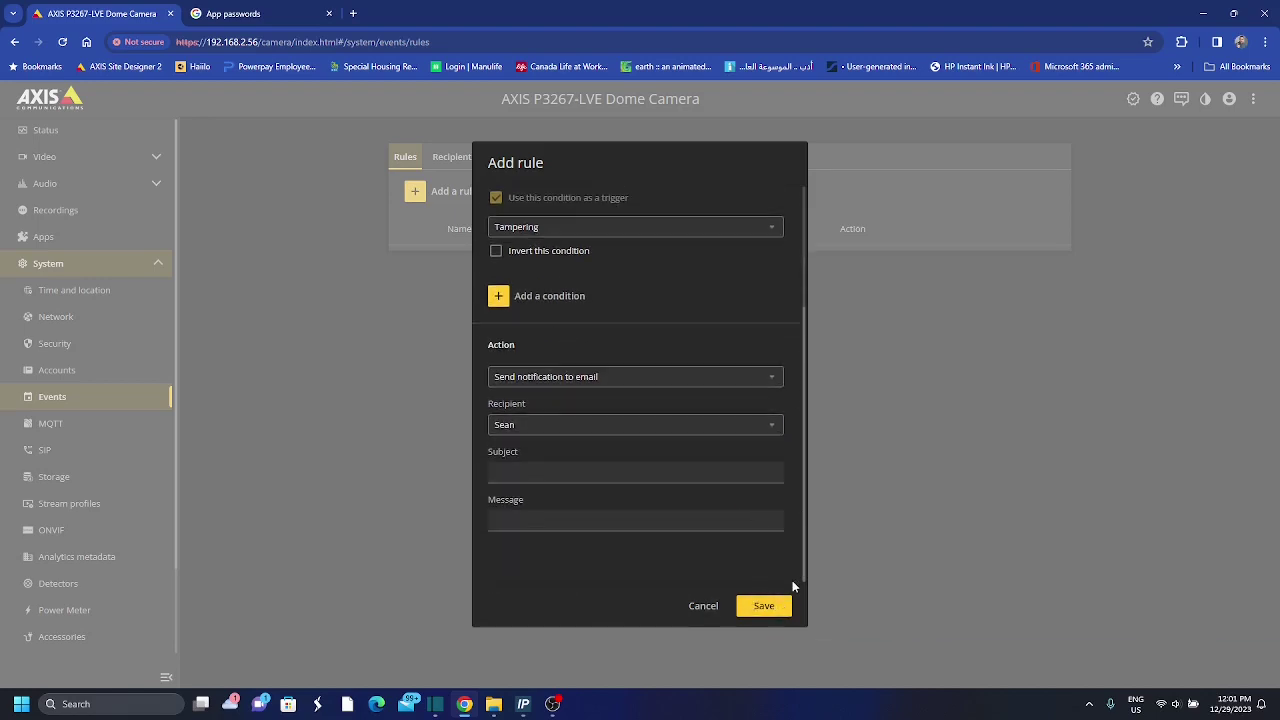
Enter the blocked-camera subject and message text, then save the 'Send email if spray' rule.
{"action": "left_click", "coordinate": [656, 468]}
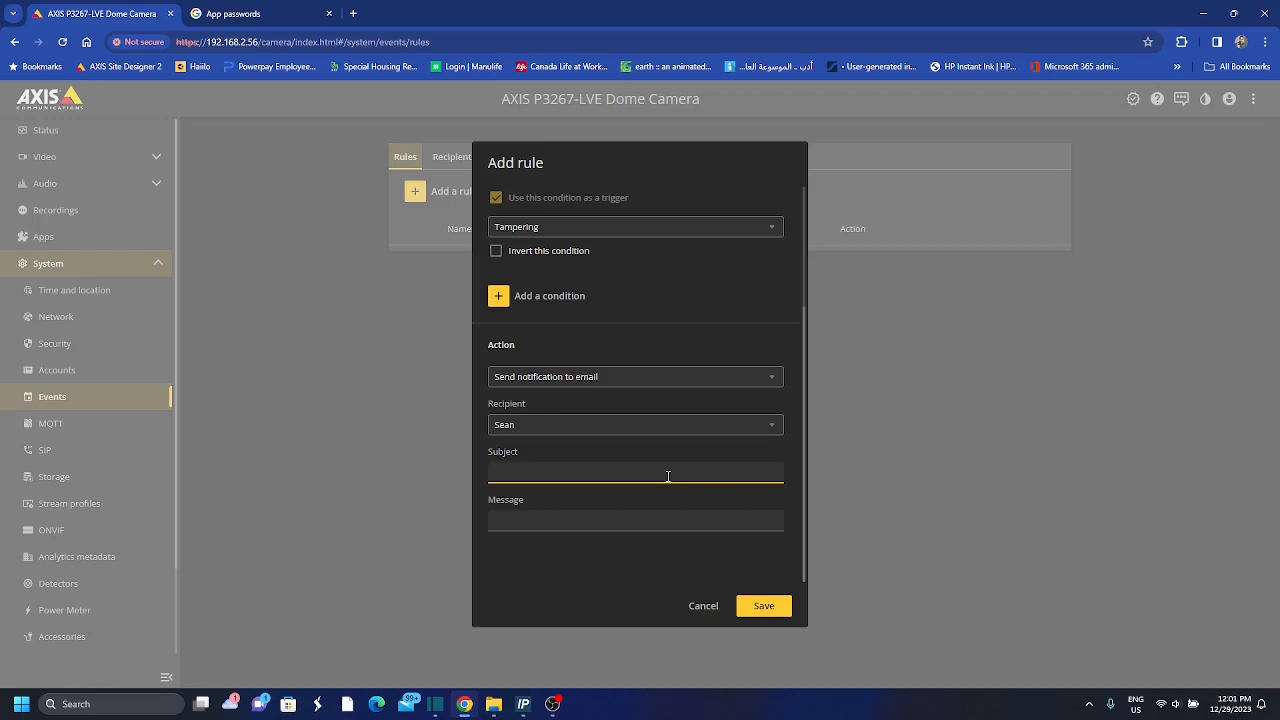
{"action": "type", "text": "Spray "}
{"action": "type", "text": "or Blo"}
{"action": "type", "text": "ck on Came"}
{"action": "type", "text": "ra P32"}
{"action": "type", "text": "67"}
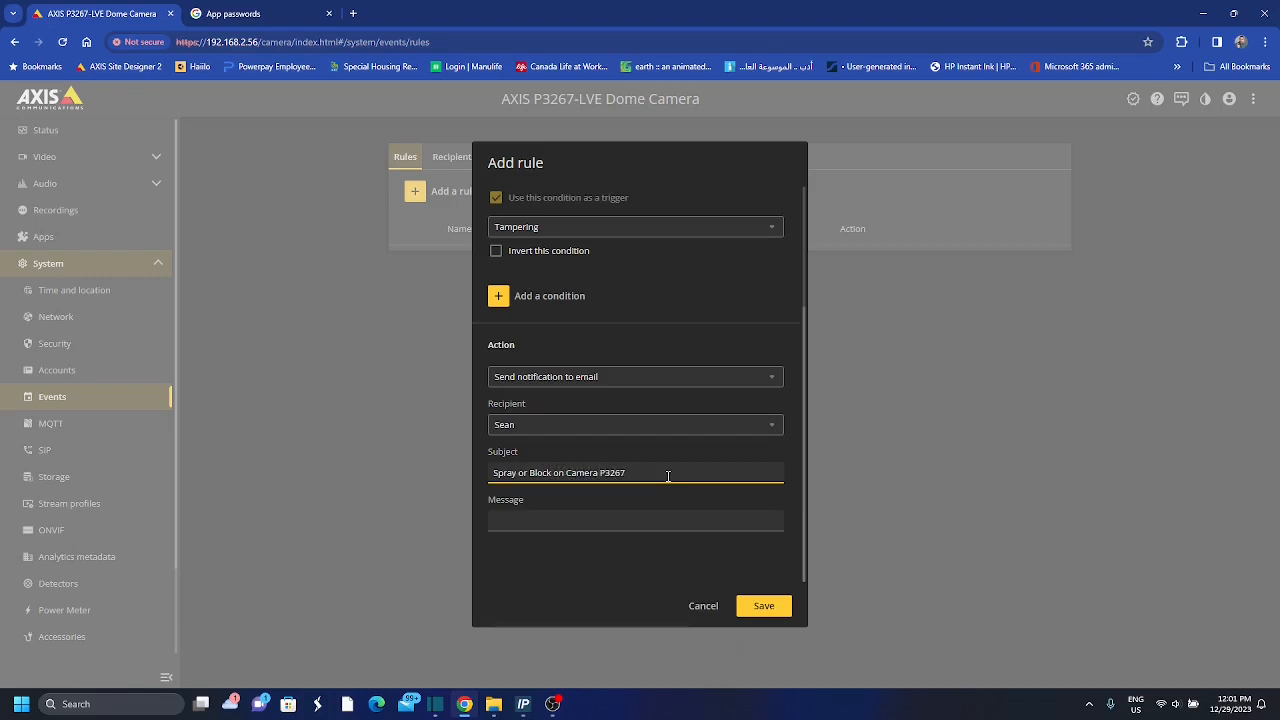
{"action": "left_click", "coordinate": [595, 516]}
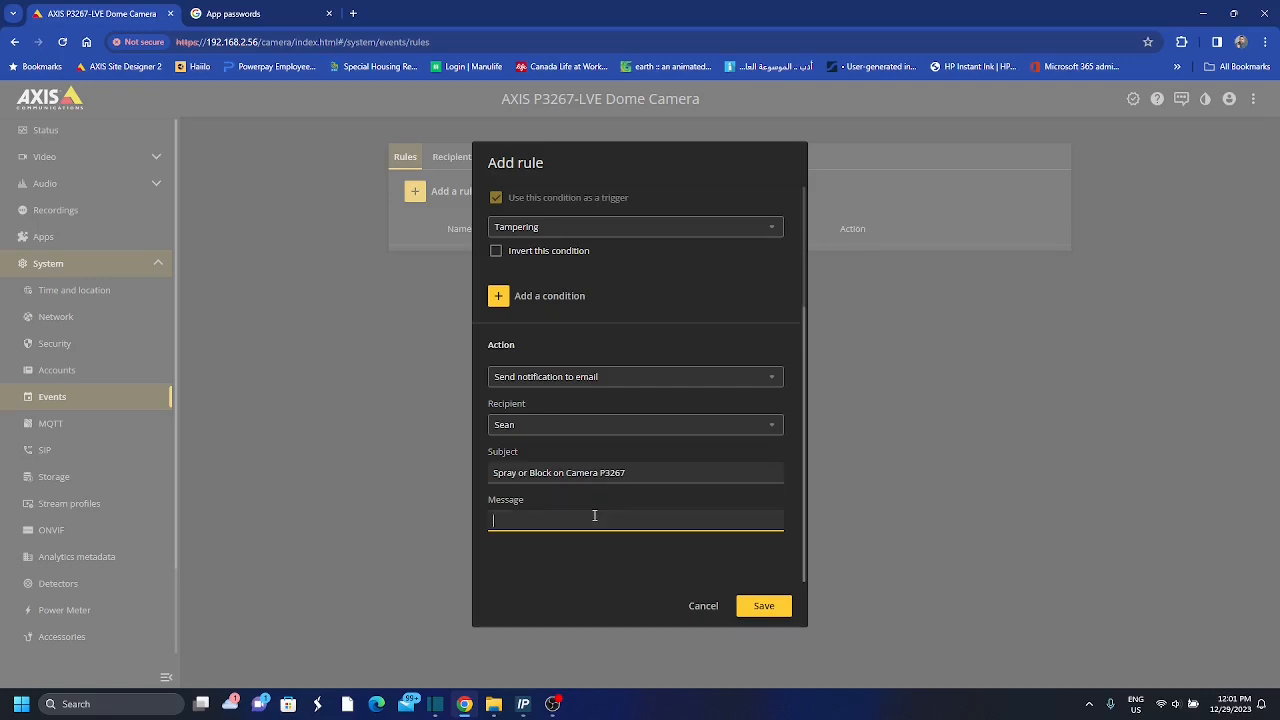
{"action": "type", "text": "Camera "}
{"action": "type", "text": "Blocke"}
{"action": "type", "text": "d at"}
{"action": "type", "text": " Location"}
{"action": "type", "text": "check "}
{"action": "type", "text": "came"}
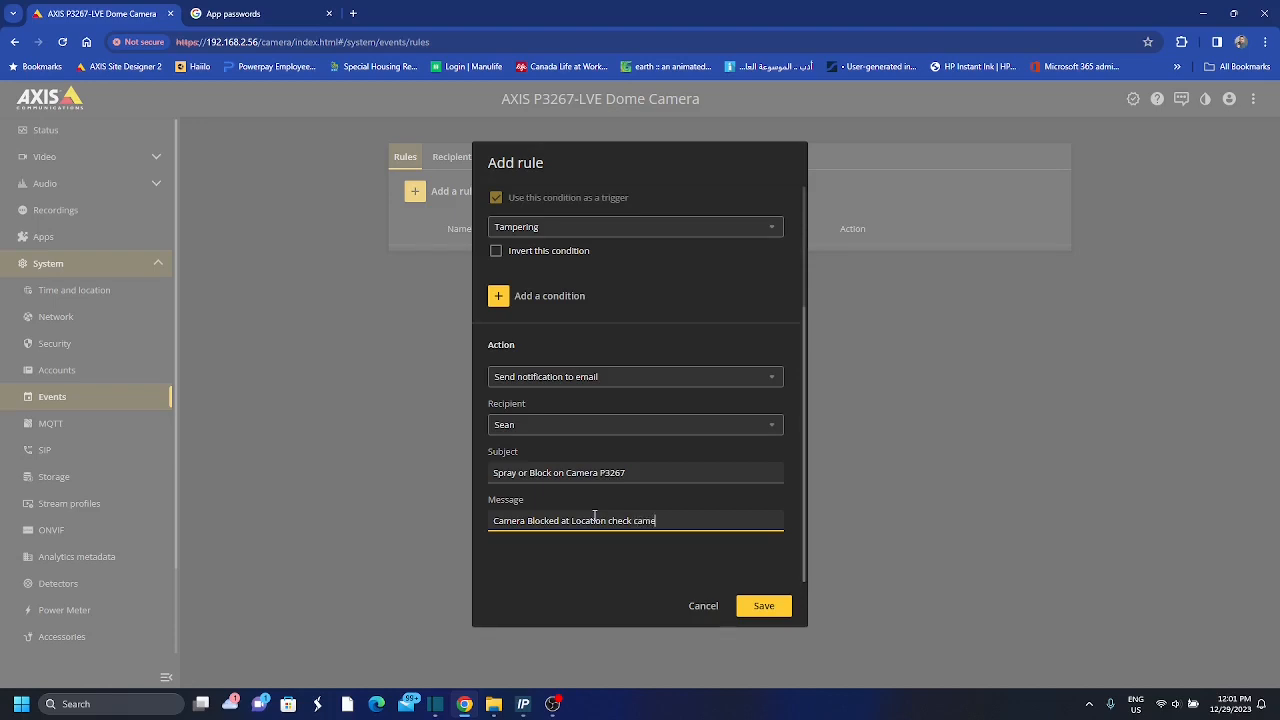
{"action": "type", "text": "ra view"}
{"action": "type", "text": ","}
{"action": "left_click", "coordinate": [720, 520]}
{"action": "type", "text": "and n"}
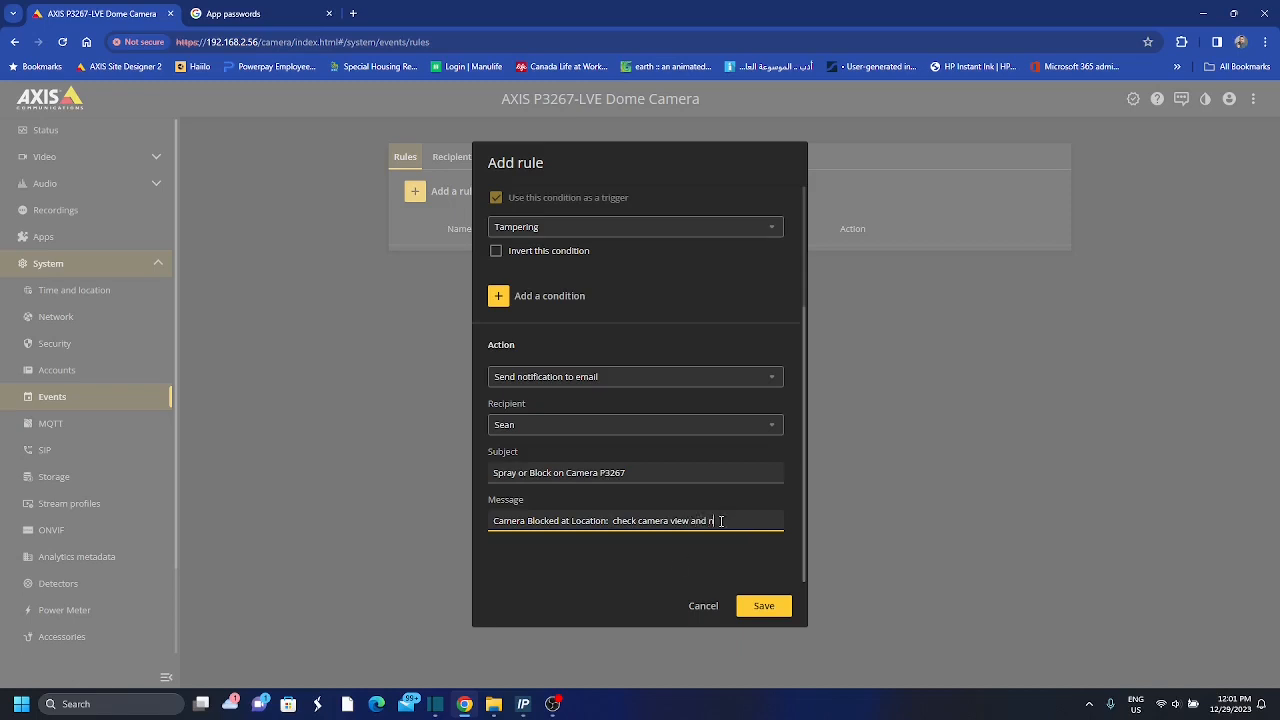
{"action": "type", "text": "otify o"}
{"action": "type", "text": "fficer"}
{"action": "type", "text": " on loc"}
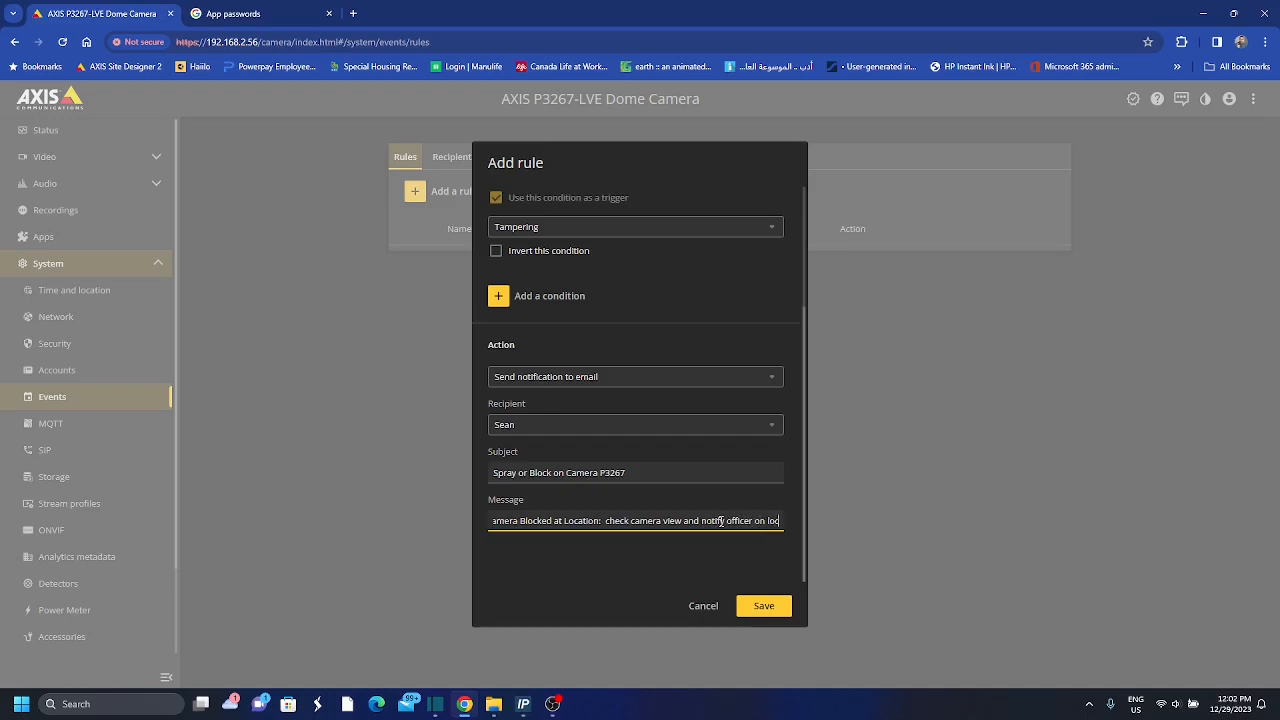
{"action": "type", "text": "ation"}
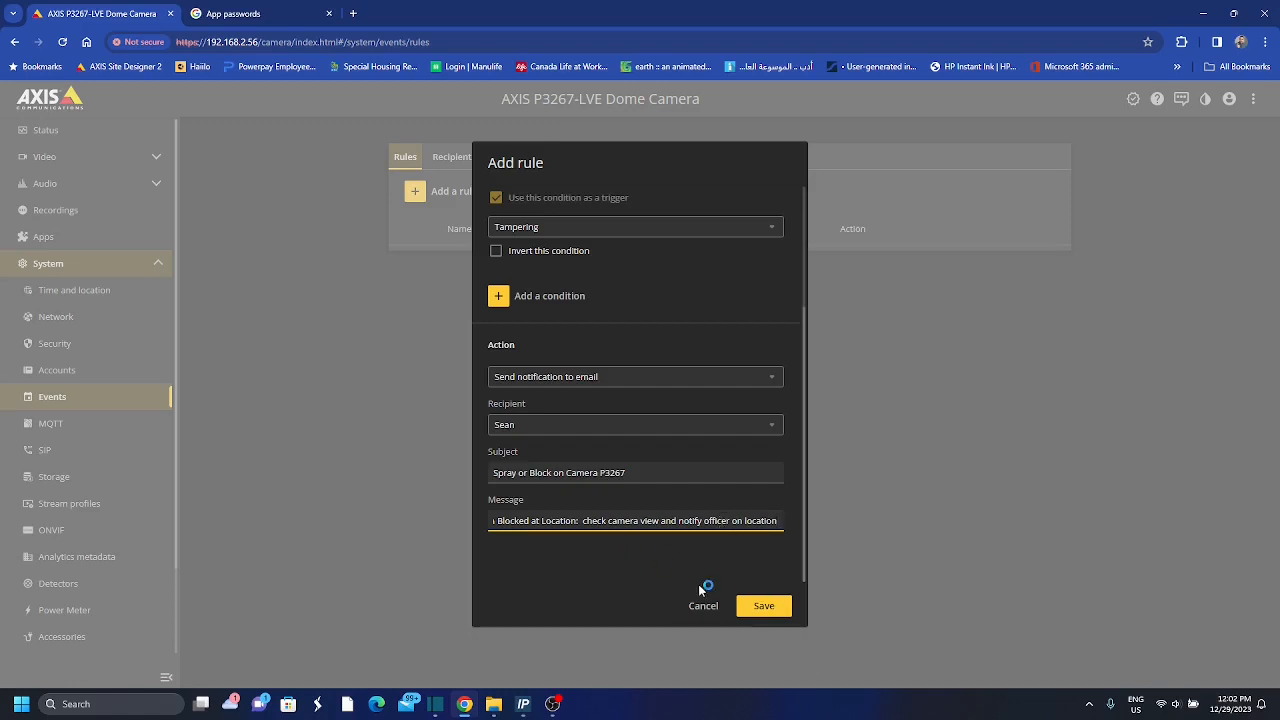
{"action": "left_click", "coordinate": [765, 604]}
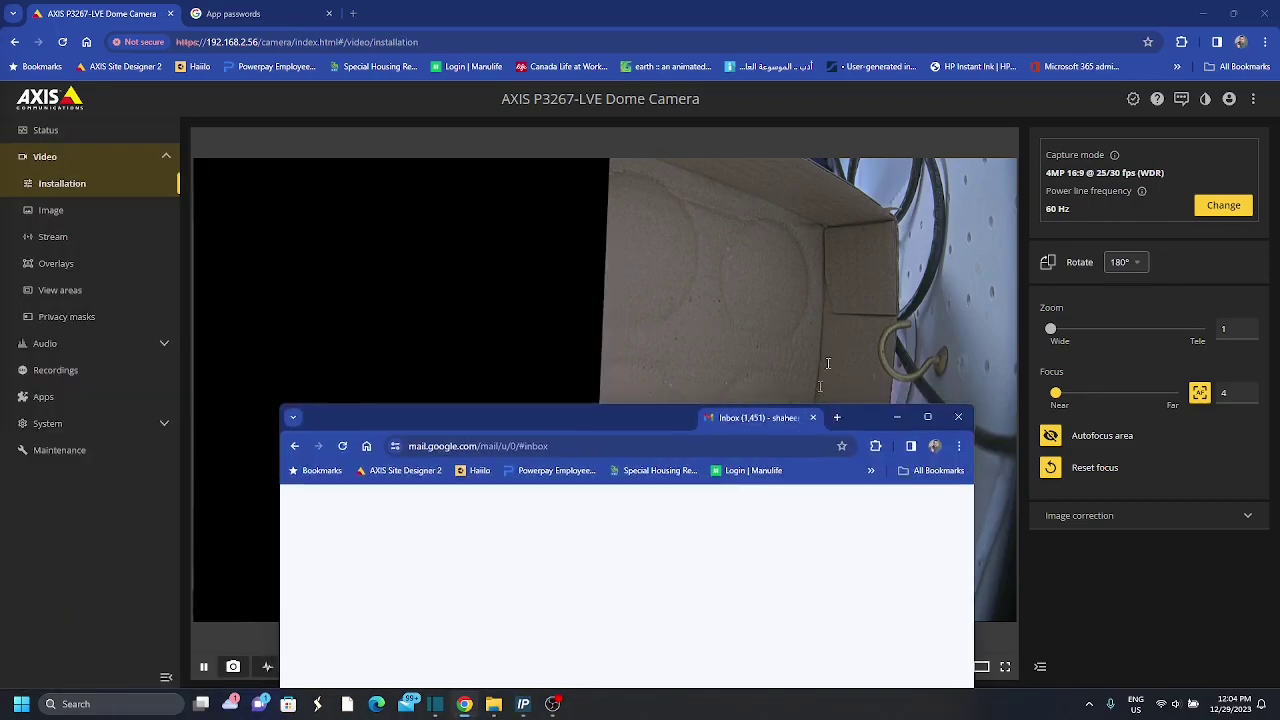
Bring the Gmail window with the new alert into the camera browser's tab strip.
{"action": "mouse_move", "coordinate": [735, 420]}
{"action": "left_mouse_down"}
{"action": "mouse_move", "coordinate": [796, 14]}
{"action": "mouse_move", "coordinate": [420, 14]}
{"action": "left_mouse_up"}
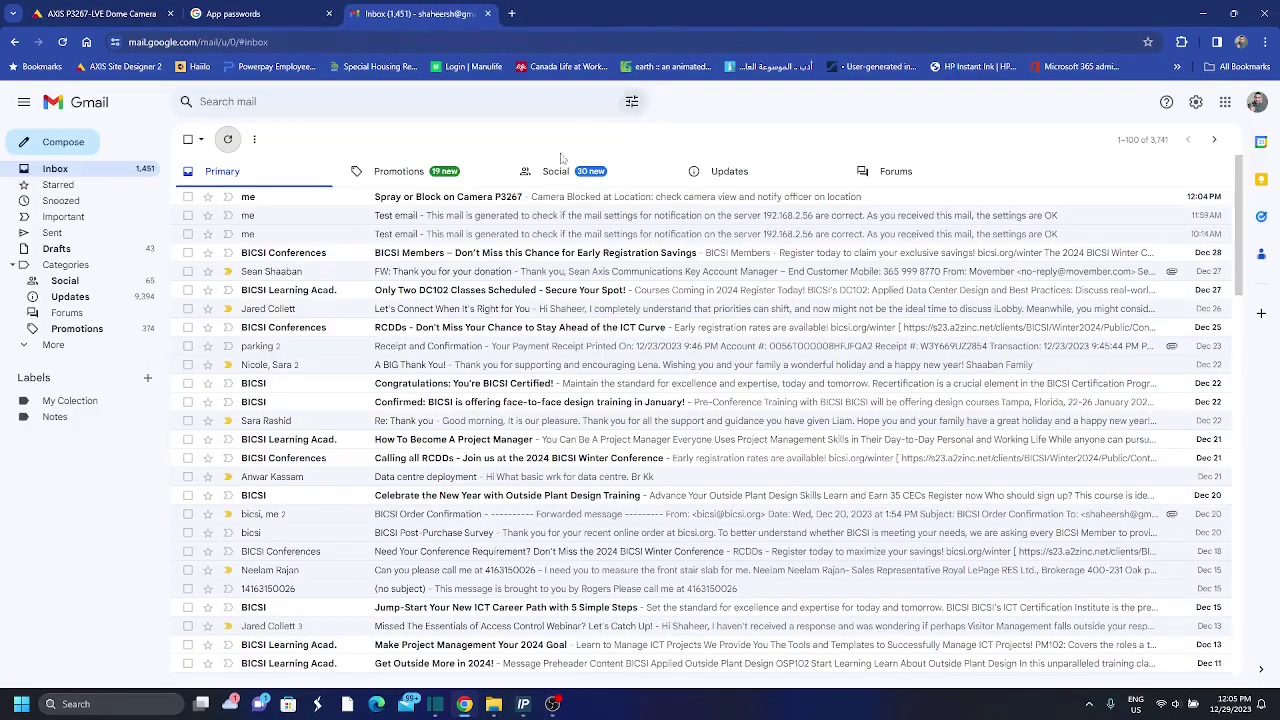
Read the 'Spray or Block on Camera P3267' alert showing 'Camera Blocked at Location', then return to the camera's live view.
{"action": "left_click", "coordinate": [448, 196]}
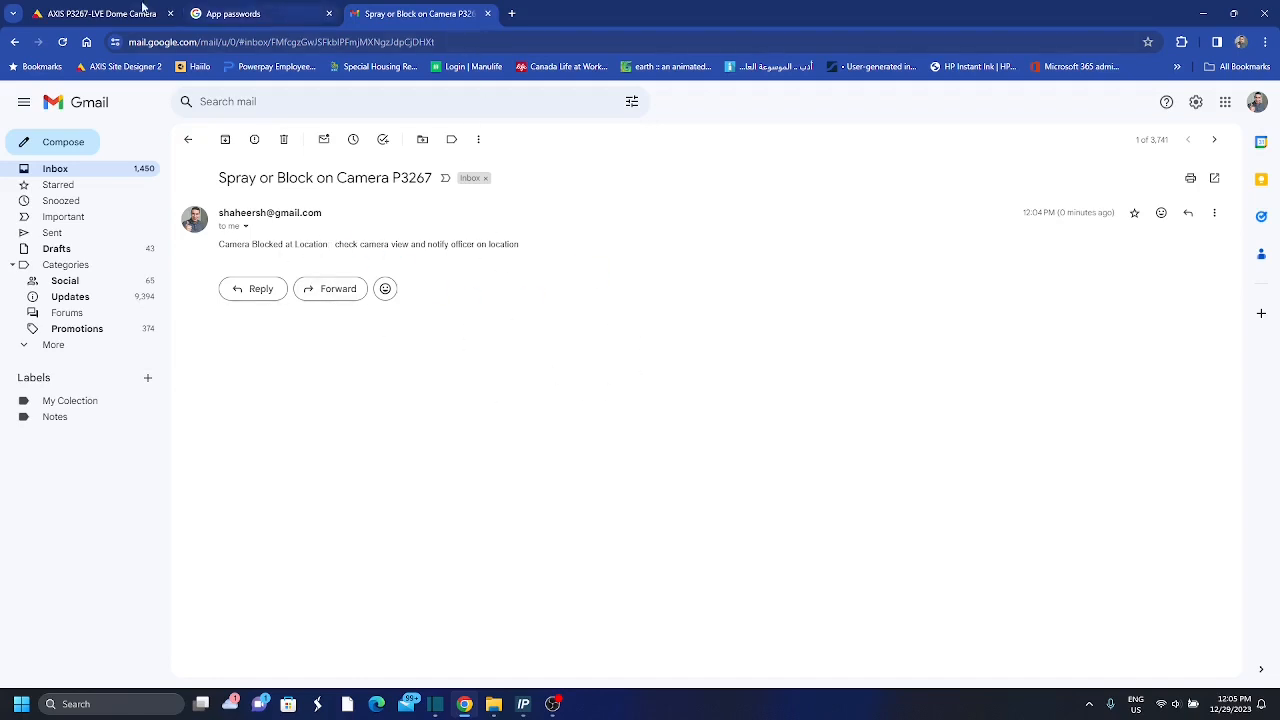
{"action": "left_click", "coordinate": [243, 14]}
{"action": "left_click", "coordinate": [103, 13]}
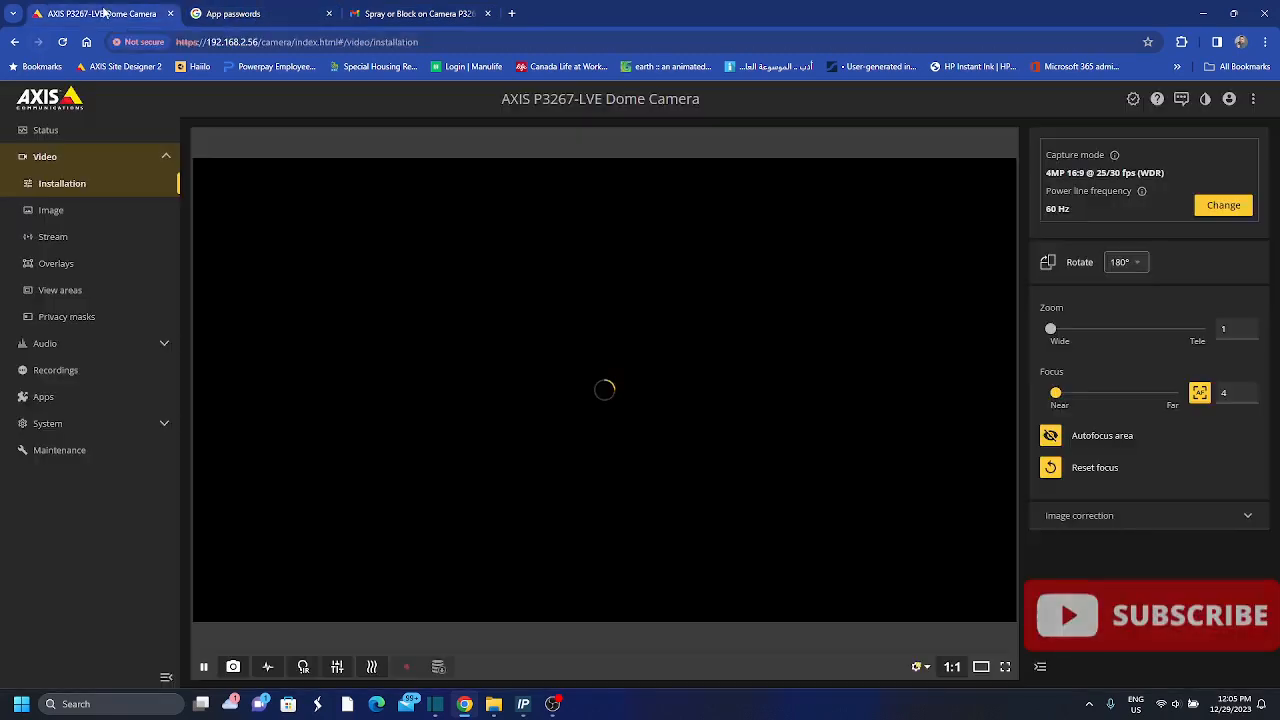